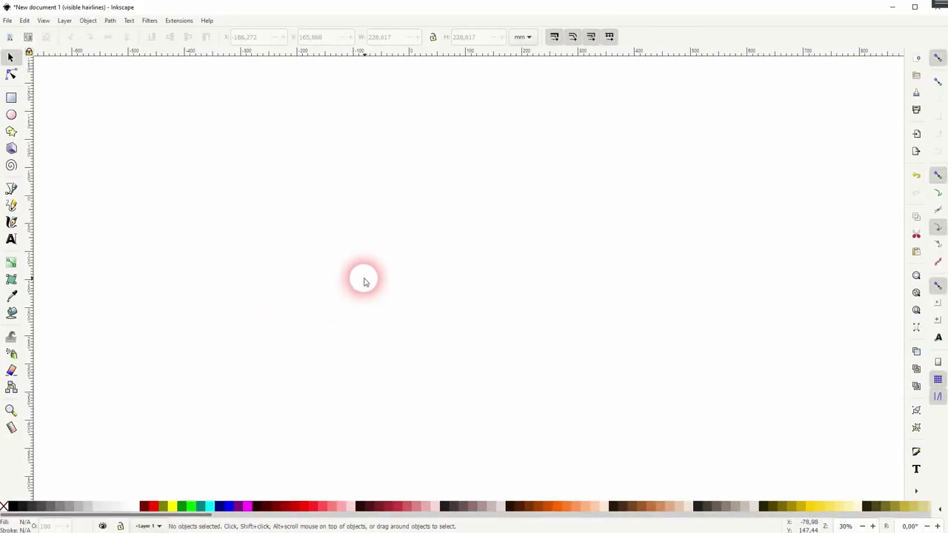
# Draw a large circle with the Ellipse tool and move it toward the canvas centre
pyautogui.click(11, 115)
pyautogui.moveTo(230, 124); pyautogui.dragTo(445, 391)
pyautogui.click(11, 57)
pyautogui.moveTo(372, 183); pyautogui.dragTo(411, 224)
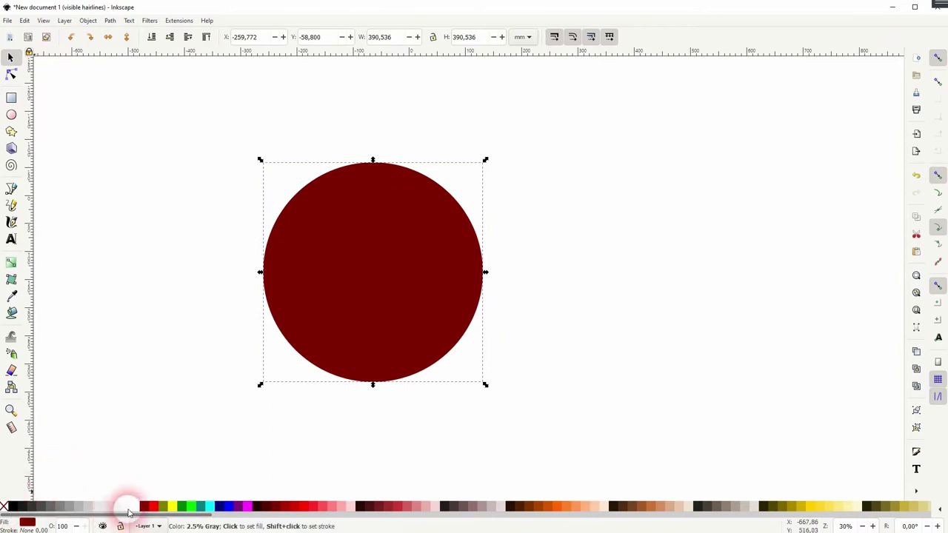
# Fill the circle with the maroon palette swatch
pyautogui.click(153, 507)
pyautogui.click(163, 507)
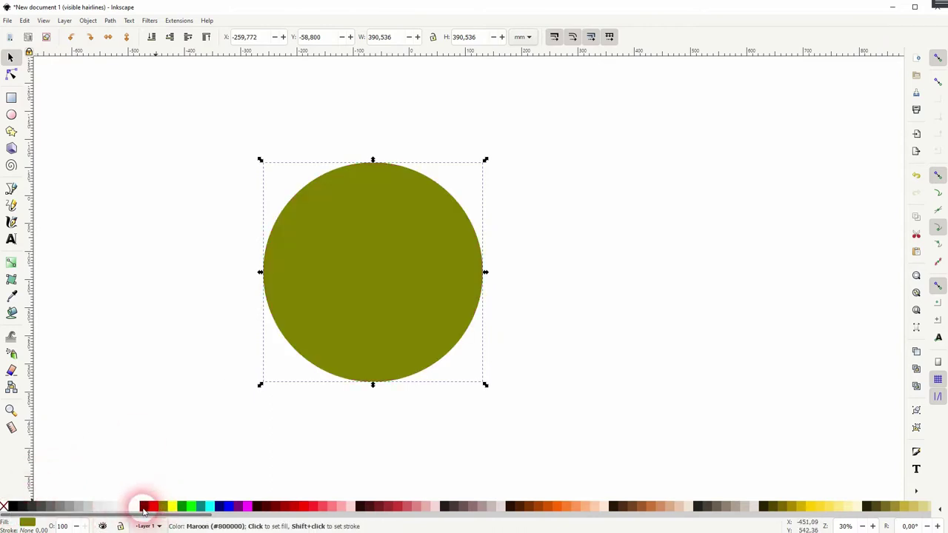
pyautogui.click(144, 506)
pyautogui.click(252, 165)
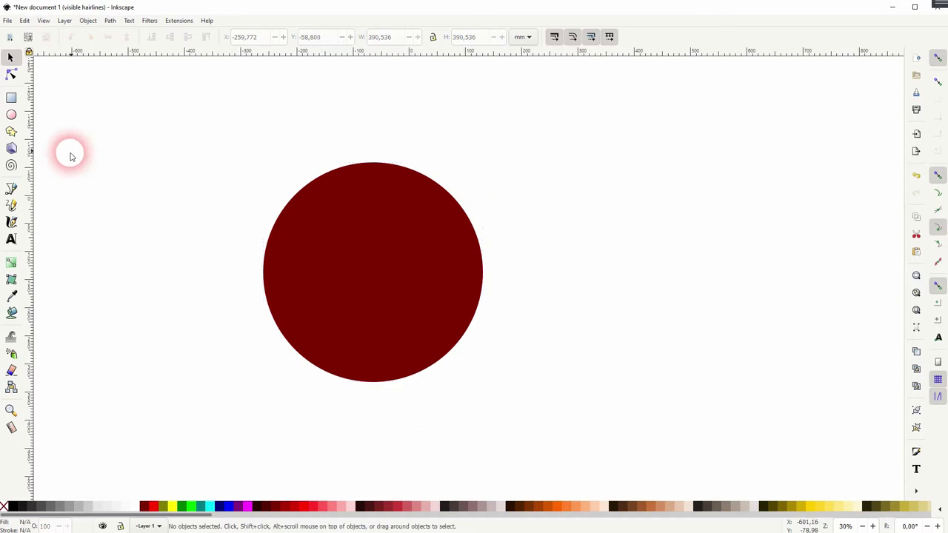
# Draw a vertical Pen line from above the circle's centre to below it
pyautogui.click(11, 188)
pyautogui.click(375, 110)
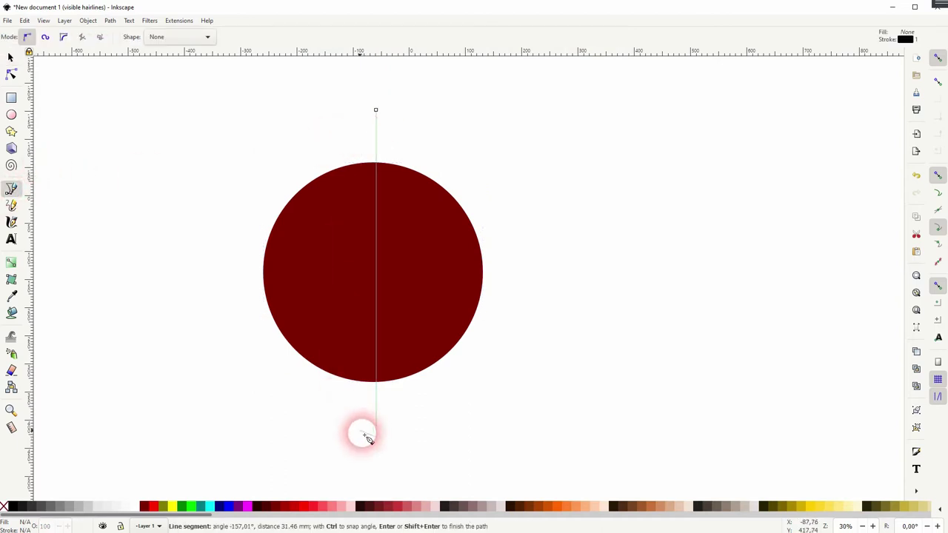
pyautogui.click(374, 436)
pyautogui.click(13, 57)
pyautogui.click(554, 222)
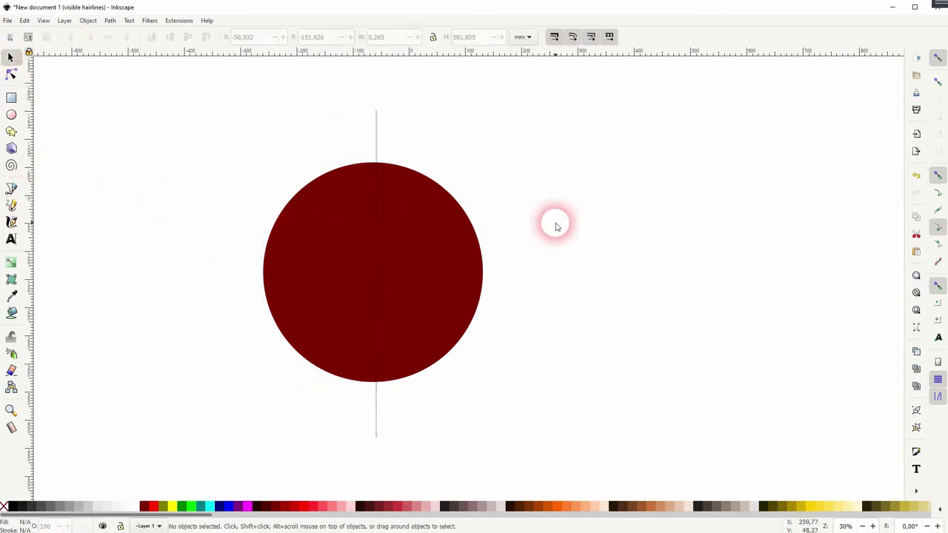
# Open Fill and Stroke and set the line's stroke width to 20
pyautogui.click(376, 123)
pyautogui.click(87, 20)
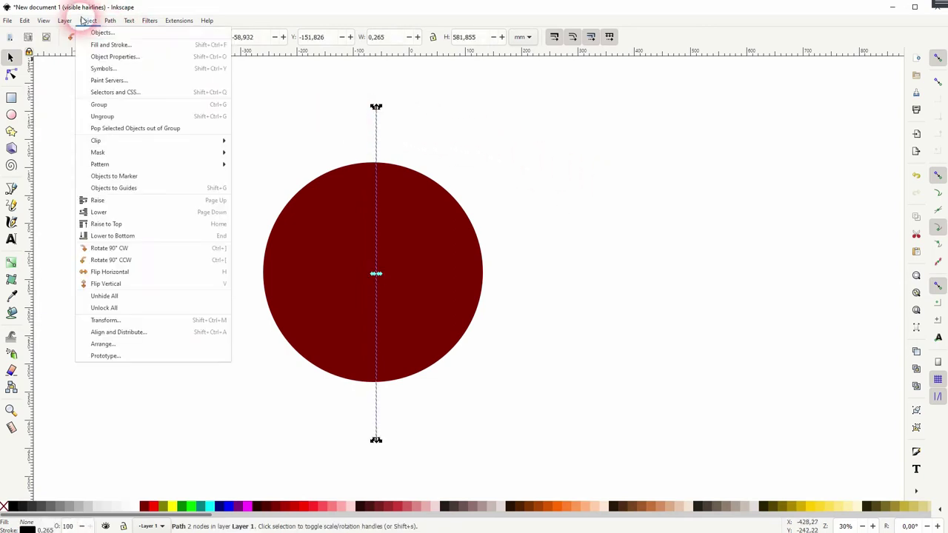
pyautogui.click(115, 43)
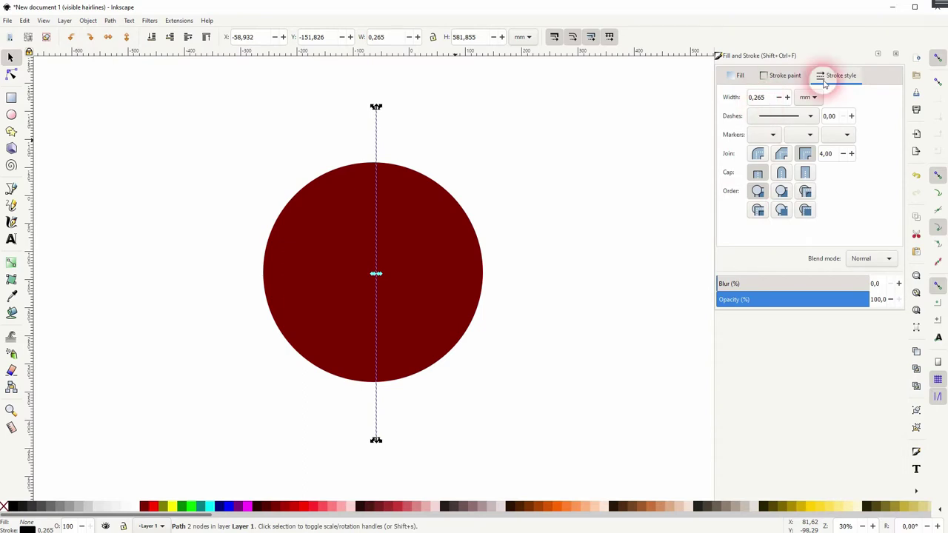
pyautogui.click(782, 74)
pyautogui.click(842, 76)
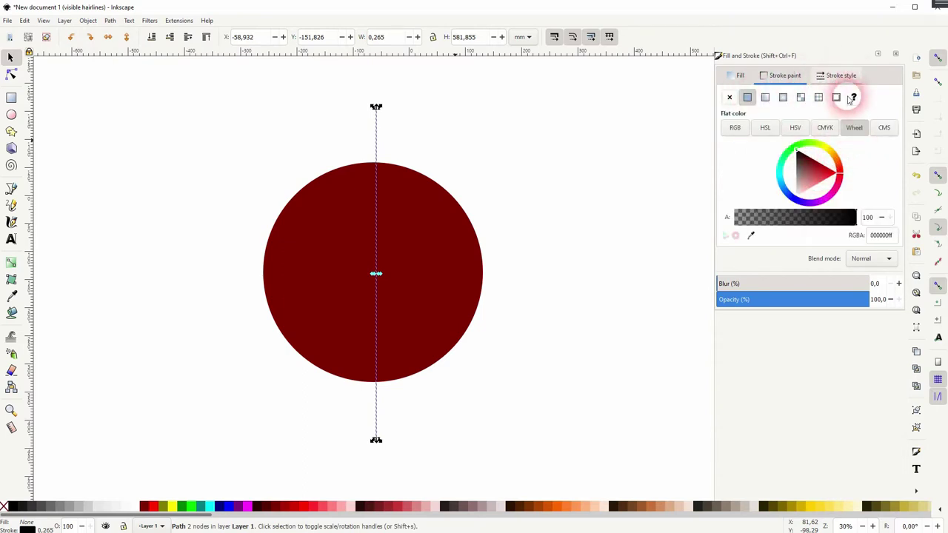
pyautogui.click(839, 75)
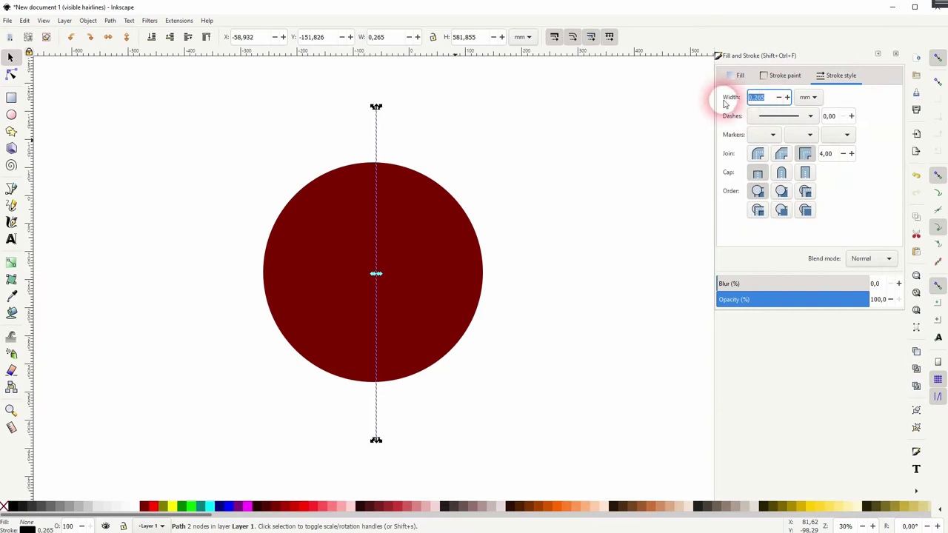
pyautogui.write('20')
pyautogui.press('Return')
pyautogui.click(597, 279)
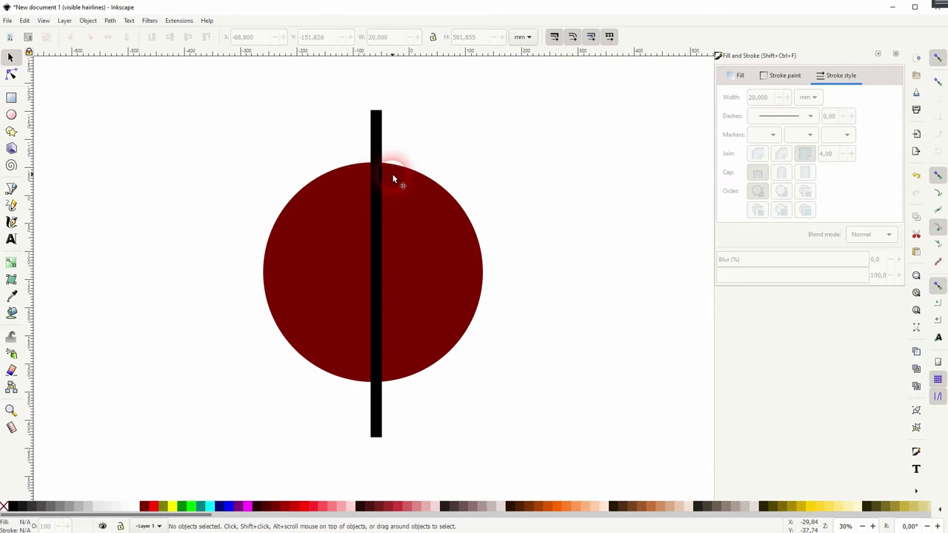
# Change the vertical line's stroke width to 0
pyautogui.click(383, 149)
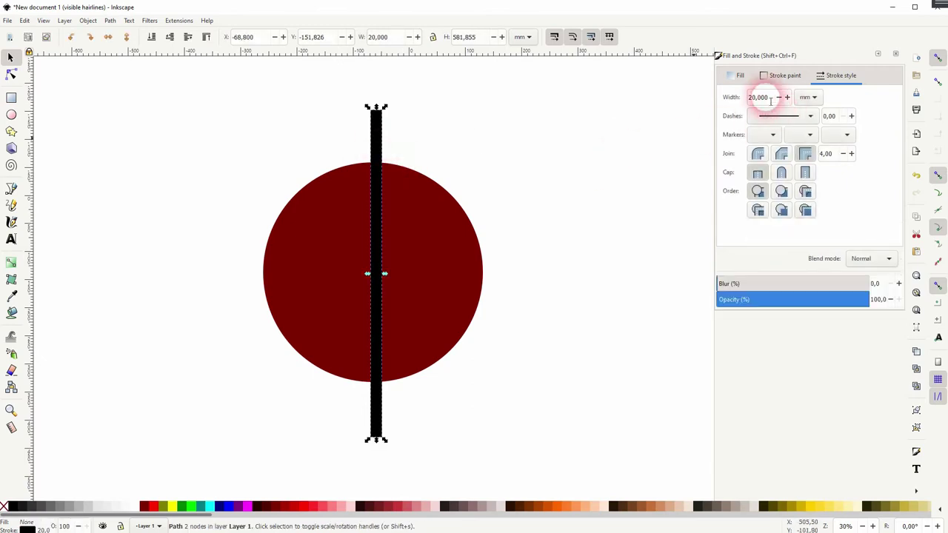
pyautogui.doubleClick(757, 97)
pyautogui.write('0')
pyautogui.press('Return')
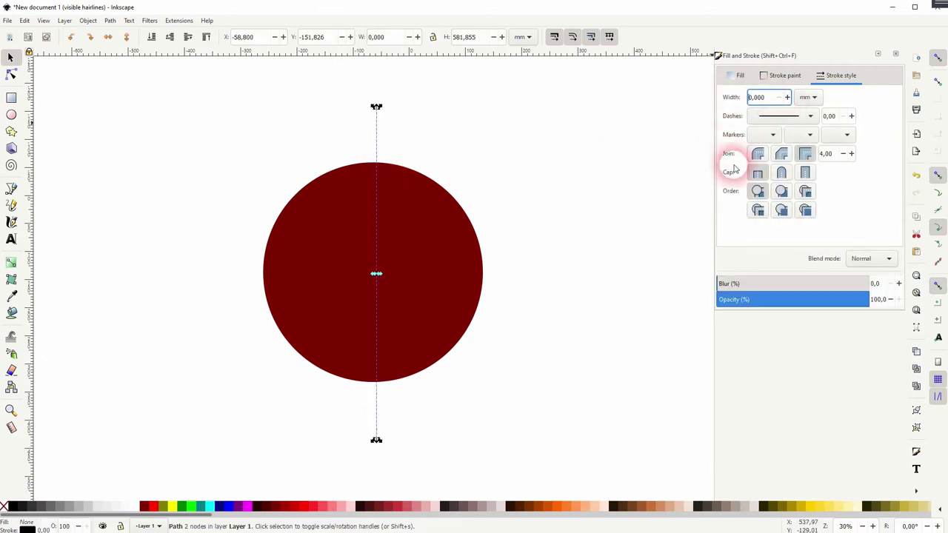
pyautogui.click(600, 226)
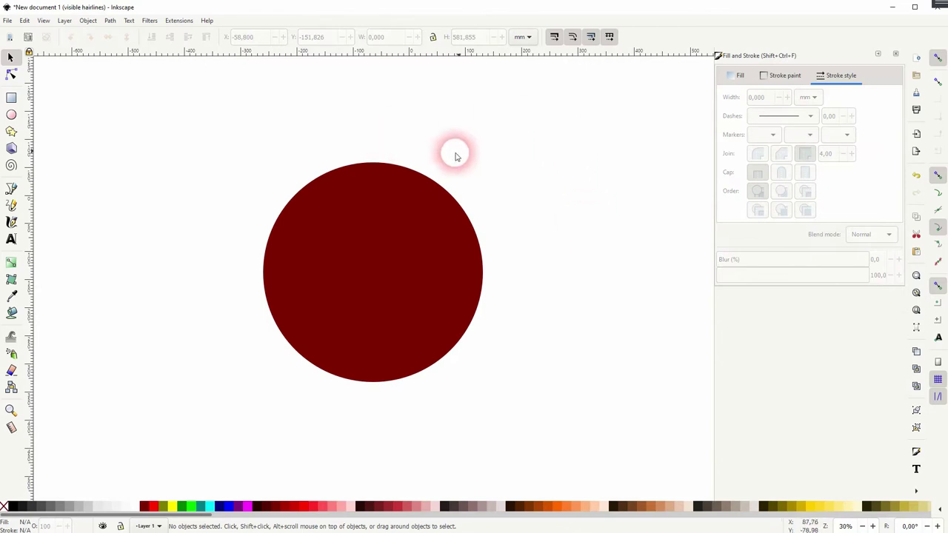
# Switch View > Display Mode to Outline, then toggle back with Ctrl+5
pyautogui.click(45, 21)
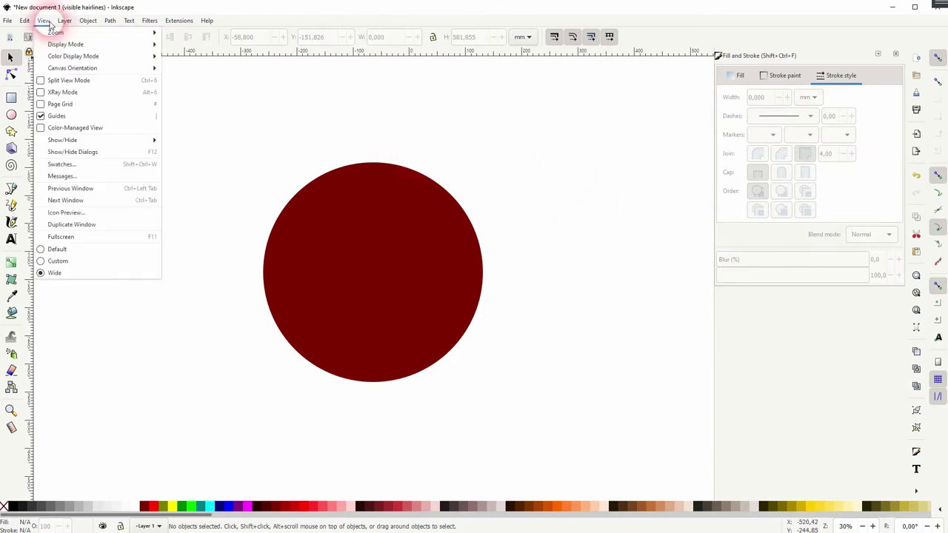
pyautogui.moveTo(70, 44)
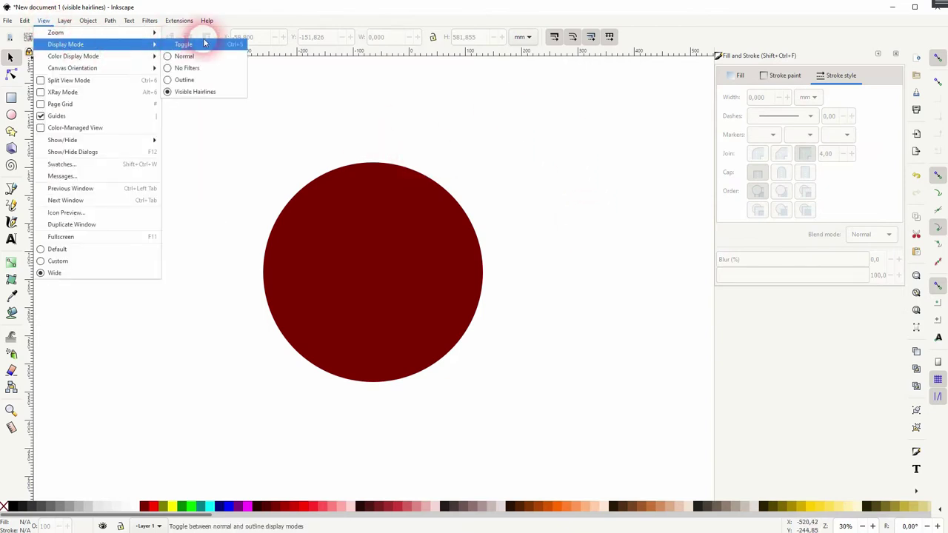
pyautogui.click(186, 79)
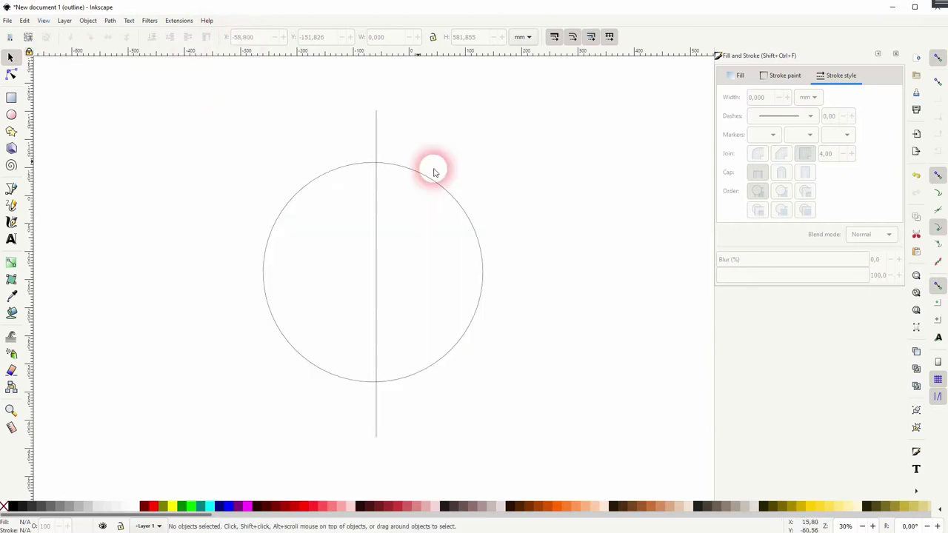
pyautogui.click(377, 131)
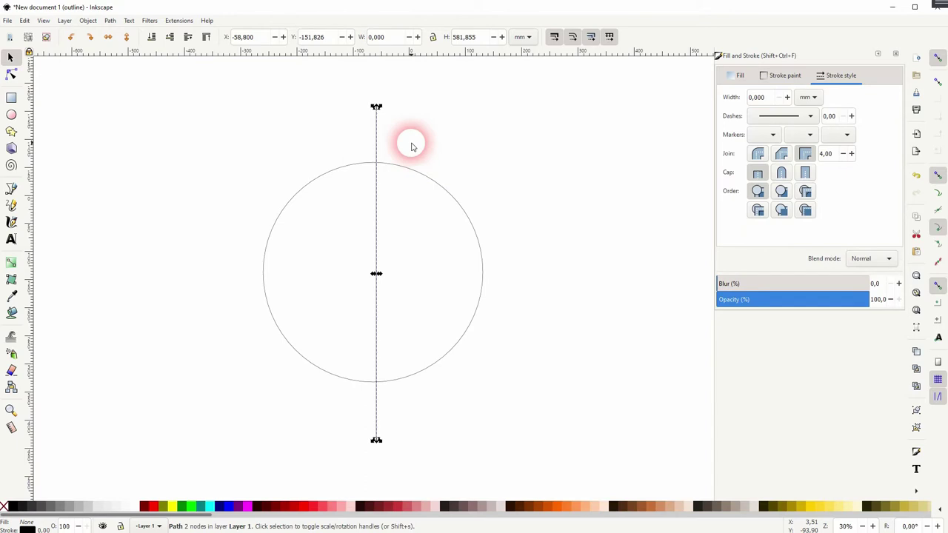
pyautogui.press('ctrl+KP_5')
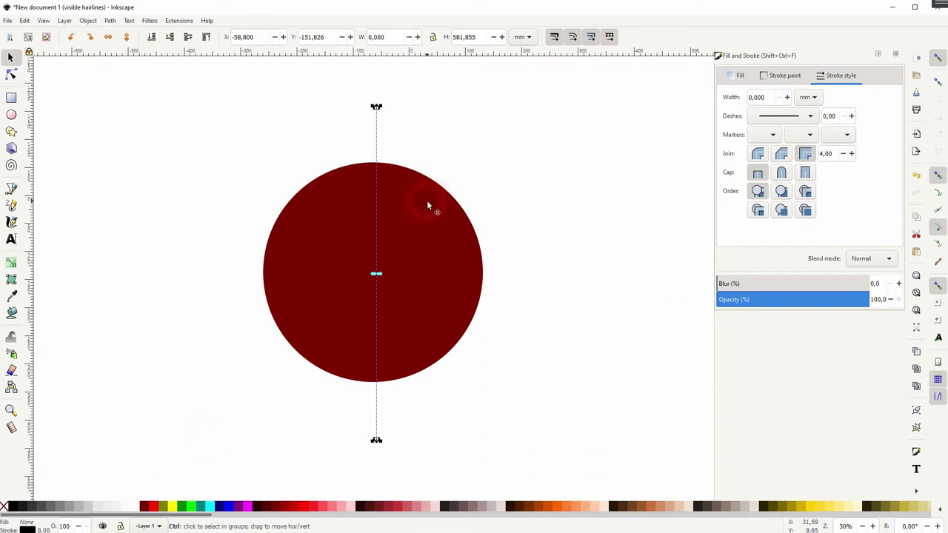
# Move a copy of the line right and rotate it 90° to horizontal
pyautogui.moveTo(376, 151); pyautogui.dragTo(582, 154)
pyautogui.click(579, 154)
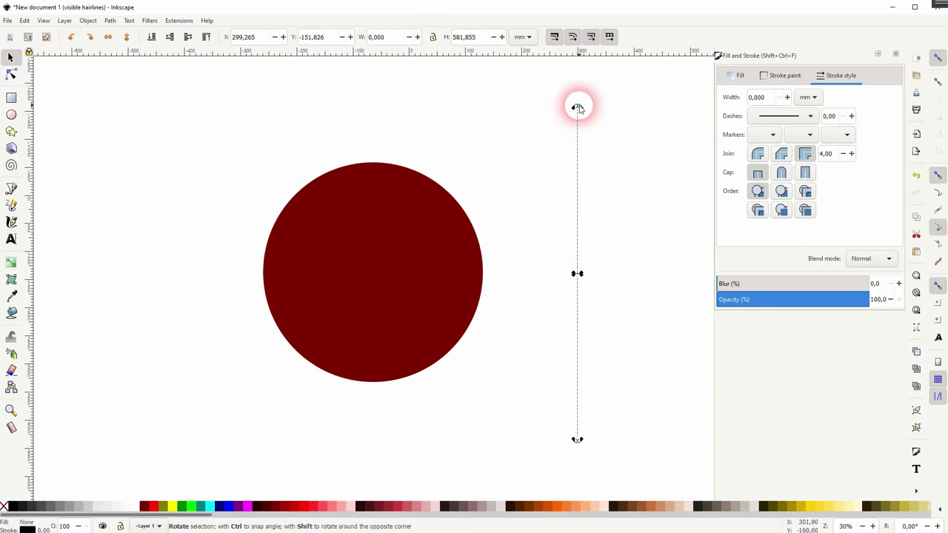
pyautogui.moveTo(576, 107); pyautogui.dragTo(363, 272)
pyautogui.click(443, 415)
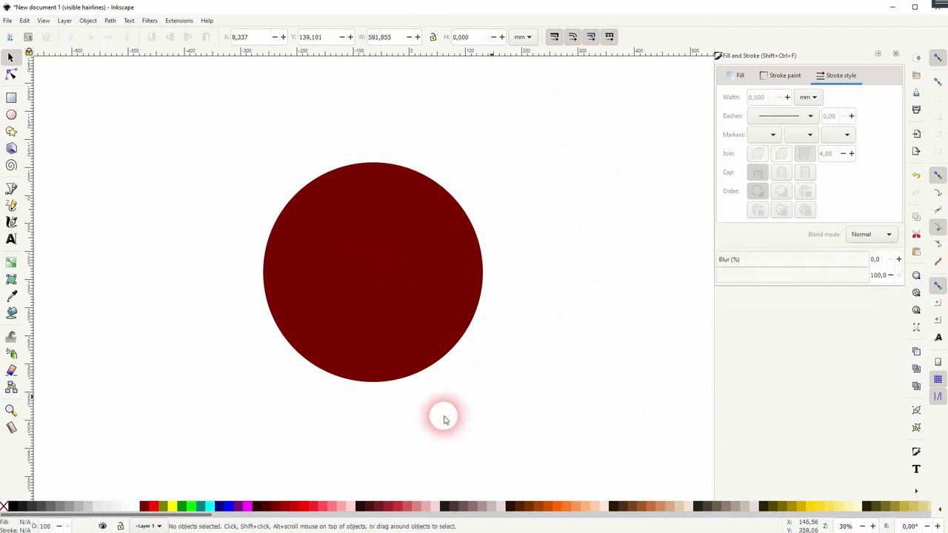
pyautogui.moveTo(158, 459)
pyautogui.mouseDown()
pyautogui.moveTo(514, 98)
pyautogui.moveTo(585, 69)
pyautogui.mouseUp()
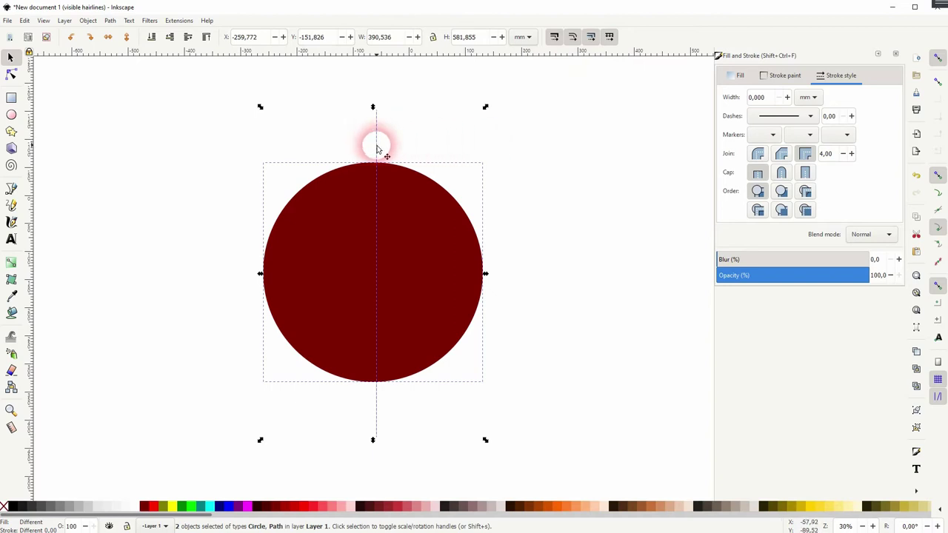
pyautogui.click(576, 133)
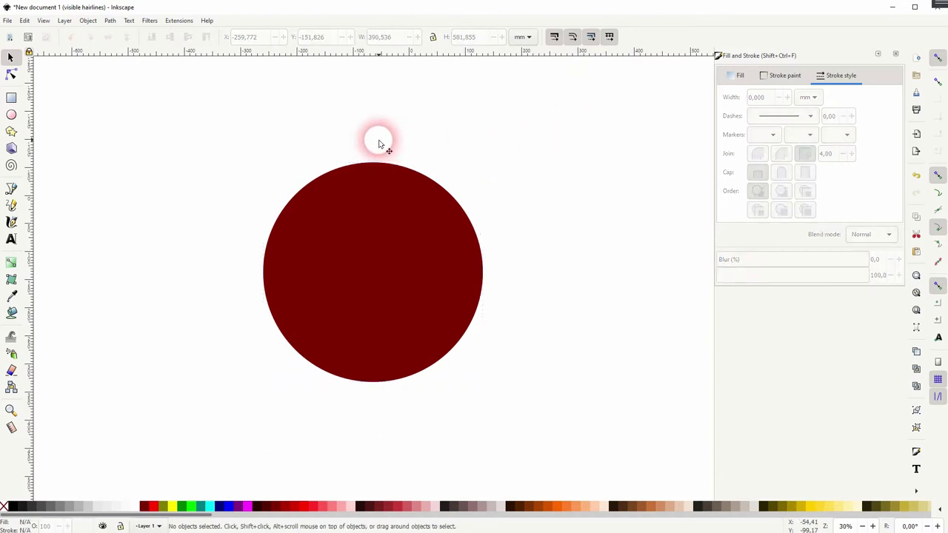
pyautogui.click(378, 144)
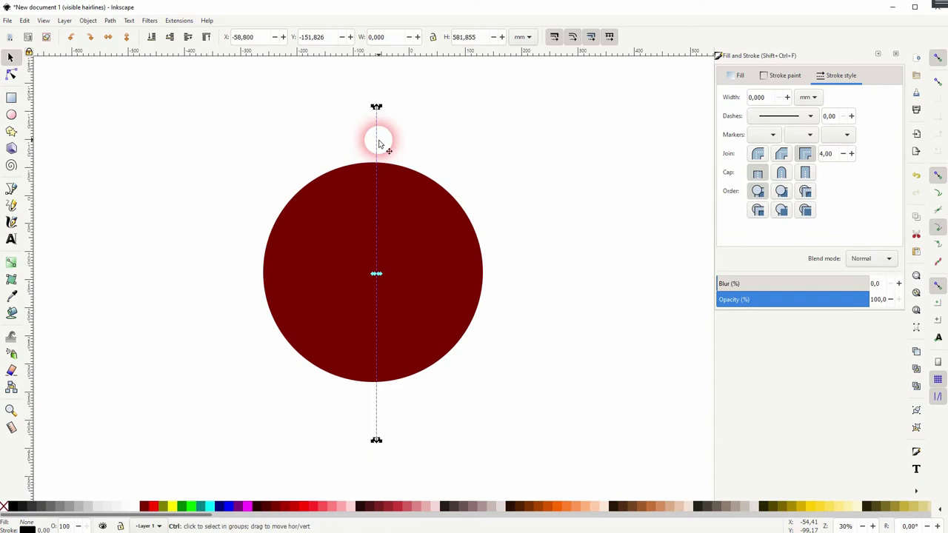
# Convert the vertical hairline to a path via Path > Object to Path
pyautogui.press('ctrl+KP_5')
pyautogui.click(550, 148)
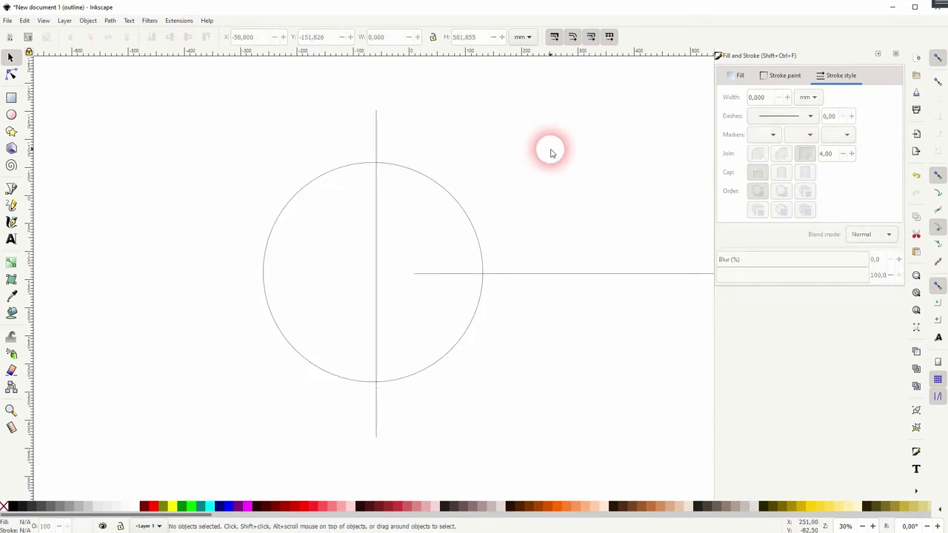
pyautogui.click(378, 139)
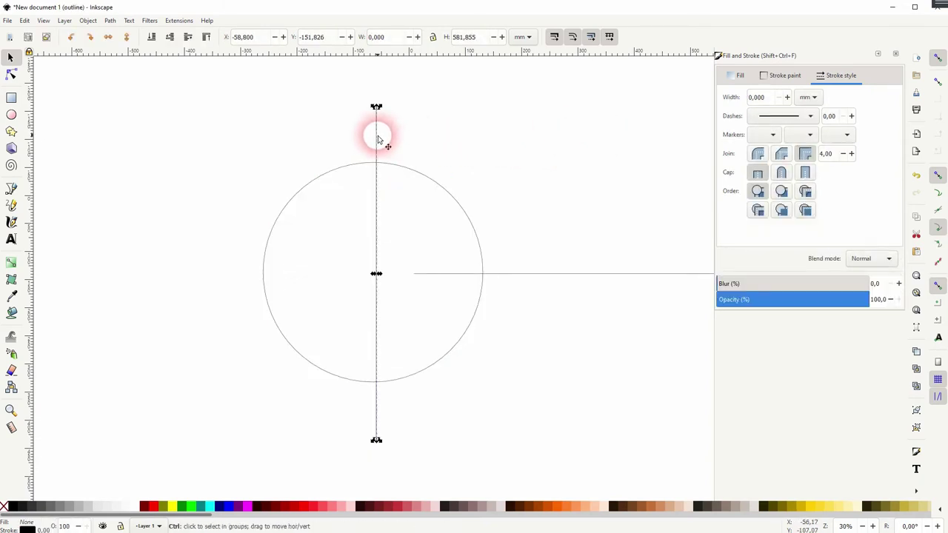
pyautogui.press('ctrl+KP_5')
pyautogui.click(111, 20)
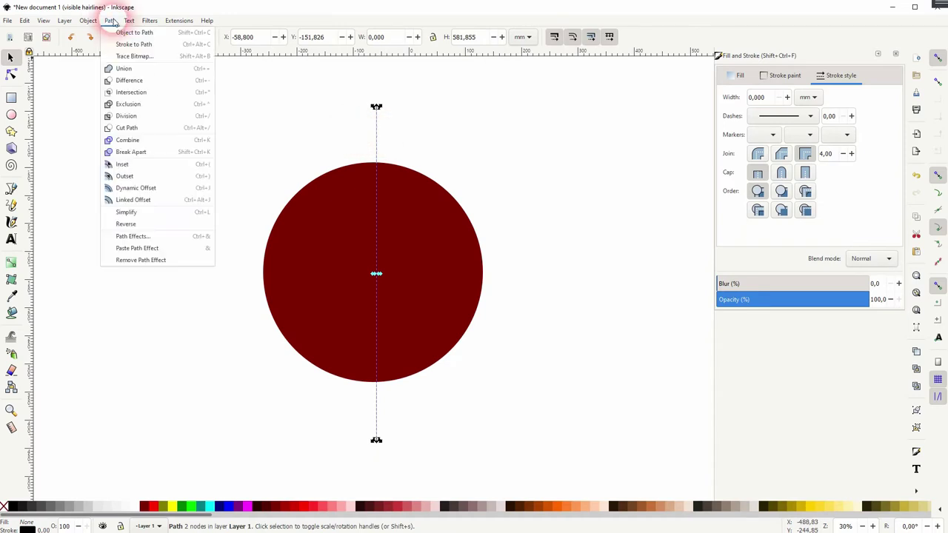
pyautogui.click(126, 35)
# Centre the vertical line on the circle with Align and Distribute
pyautogui.moveTo(194, 81); pyautogui.dragTo(497, 445)
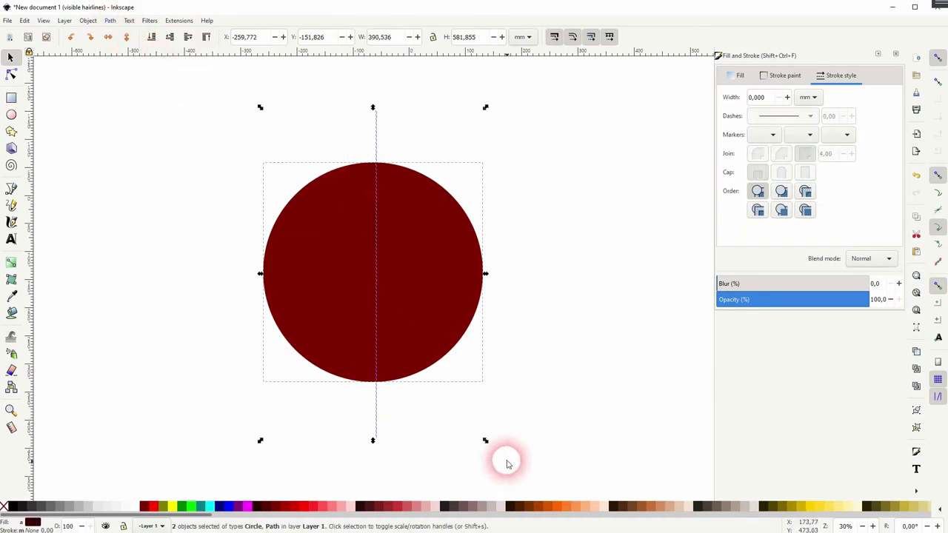
pyautogui.click(87, 21)
pyautogui.click(188, 334)
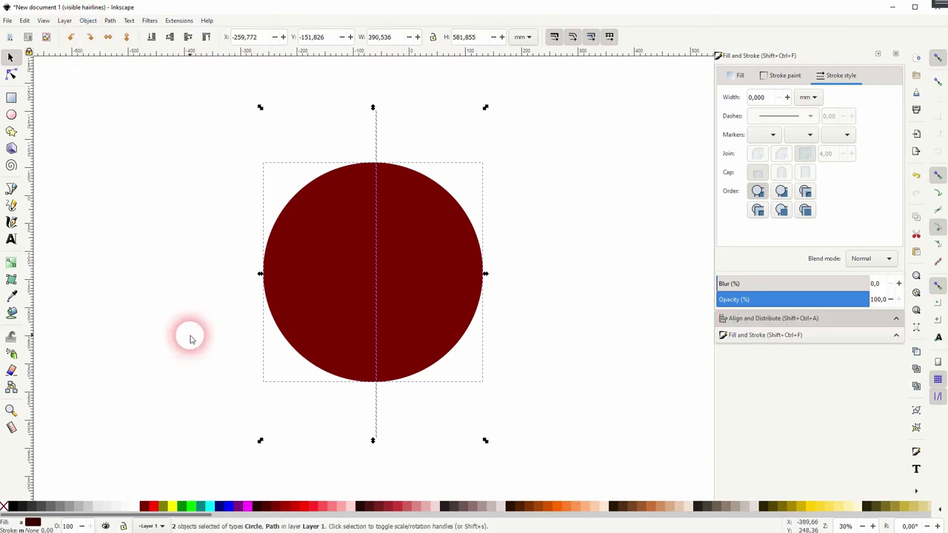
pyautogui.click(868, 317)
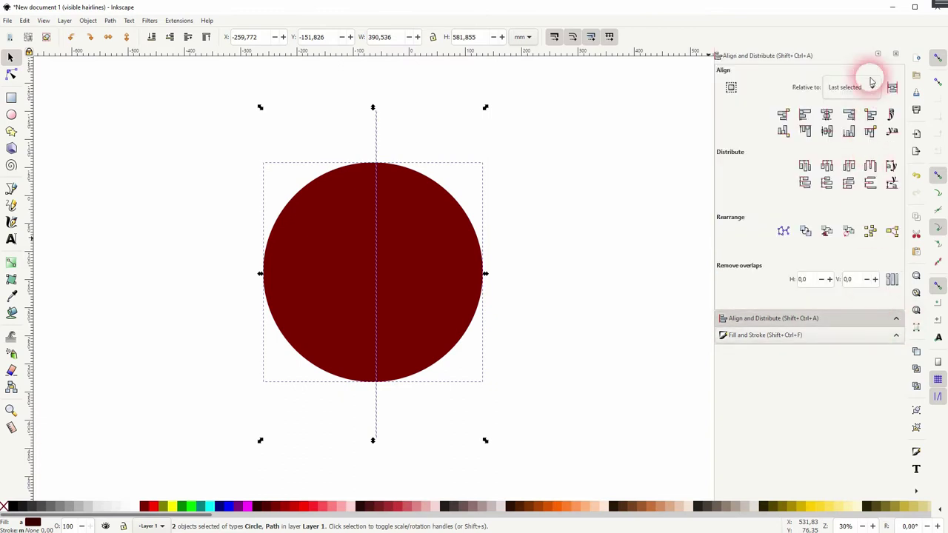
pyautogui.click(827, 131)
pyautogui.click(827, 131)
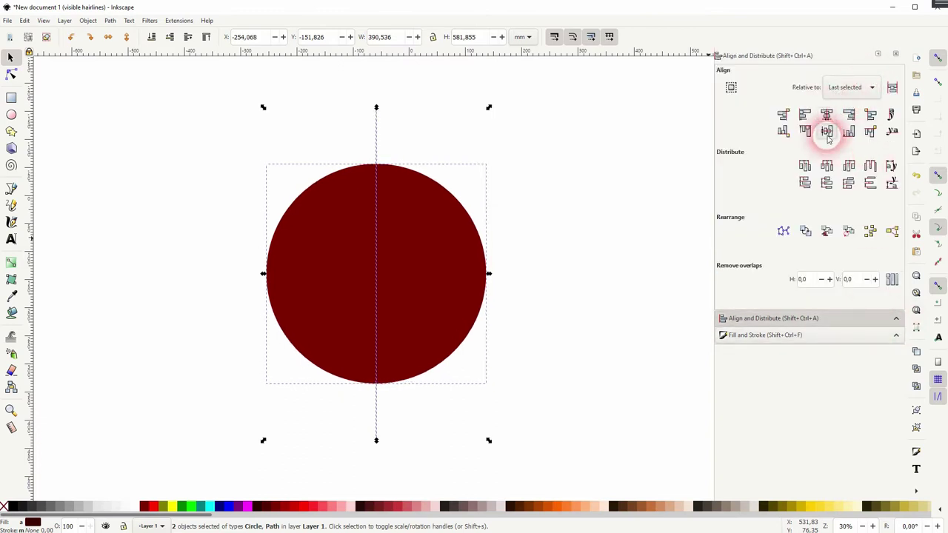
# Apply Path > Division and drag the right half-disc away to the right
pyautogui.click(111, 22)
pyautogui.click(148, 114)
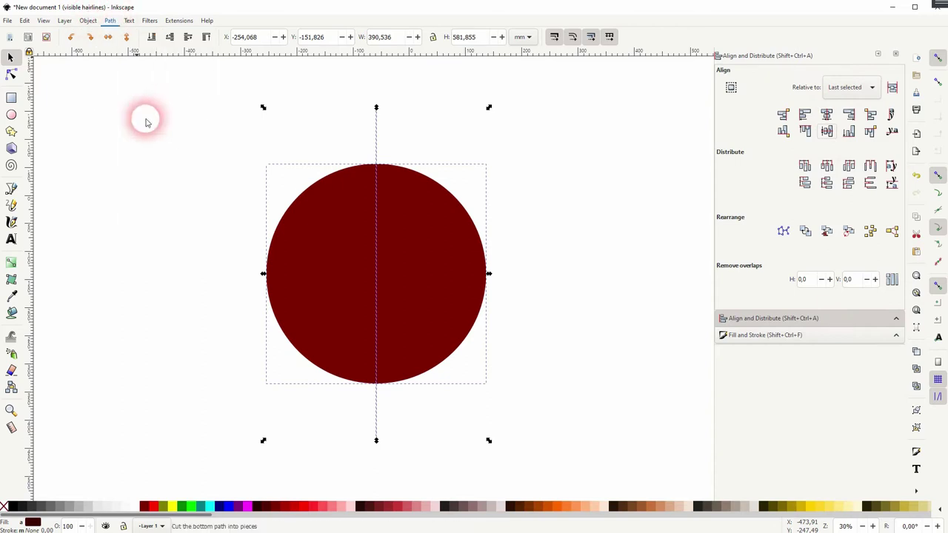
pyautogui.click(164, 233)
pyautogui.moveTo(437, 279); pyautogui.dragTo(565, 283)
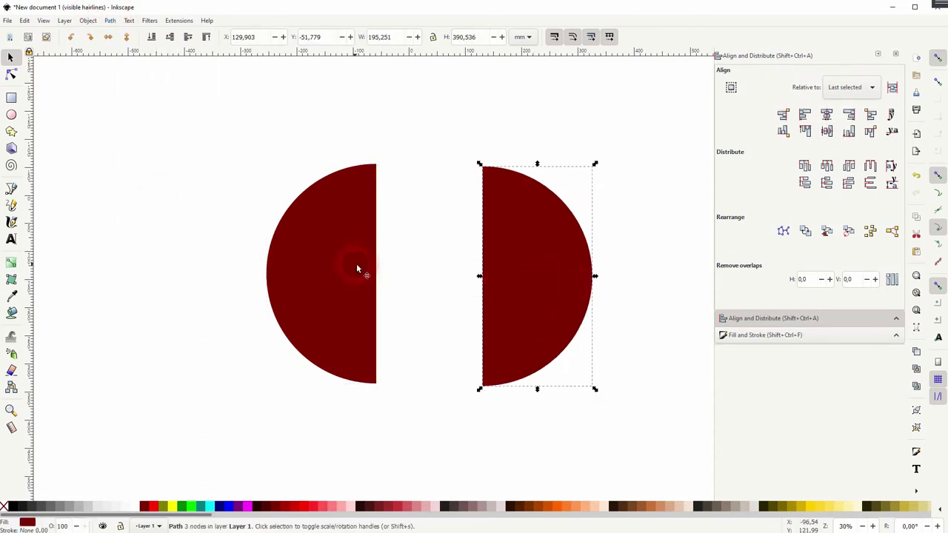
pyautogui.moveTo(359, 266)
pyautogui.mouseDown()
pyautogui.moveTo(260, 249)
pyautogui.moveTo(355, 260)
pyautogui.mouseUp()
# Delete the right half-disc and place the horizontal line across the left half
pyautogui.press('Delete')
pyautogui.click(486, 256)
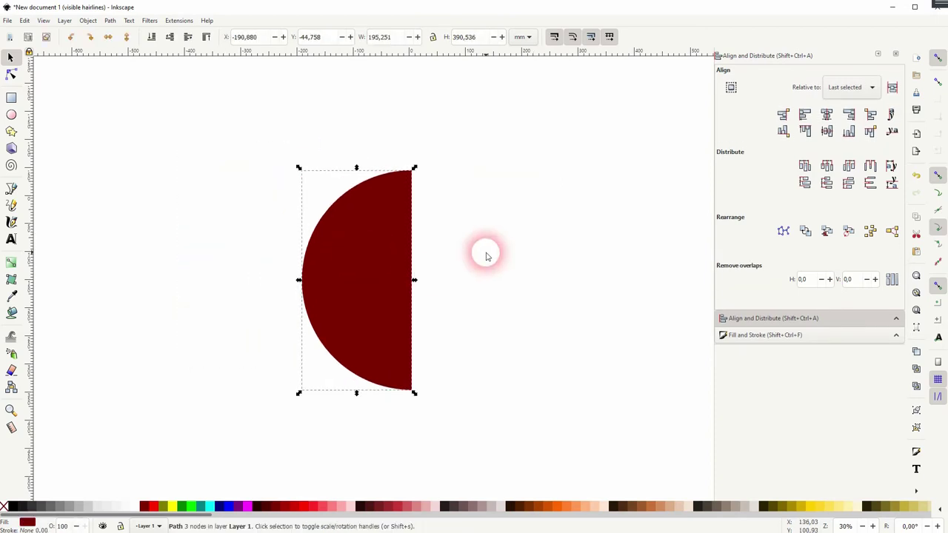
pyautogui.press('ctrl+KP_5')
pyautogui.click(541, 290)
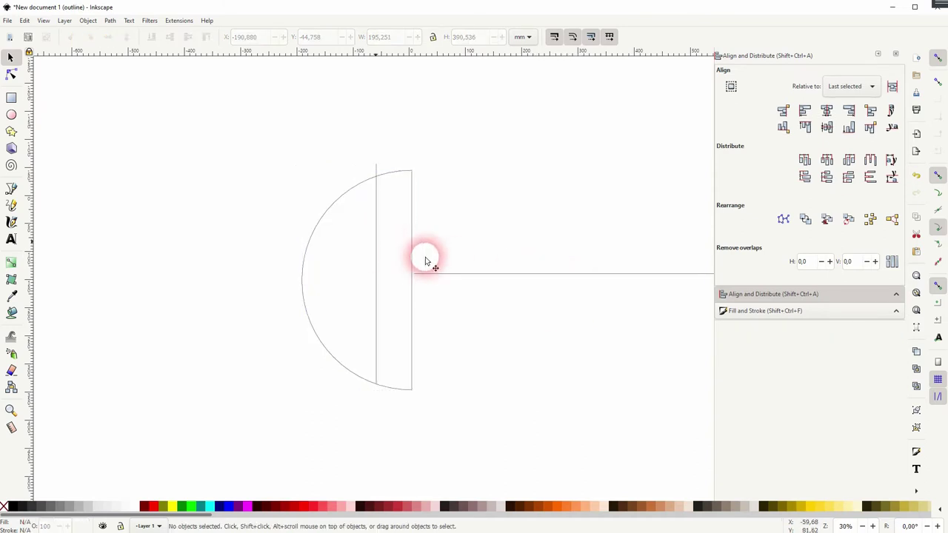
pyautogui.click(513, 274)
pyautogui.moveTo(372, 280); pyautogui.dragTo(327, 264)
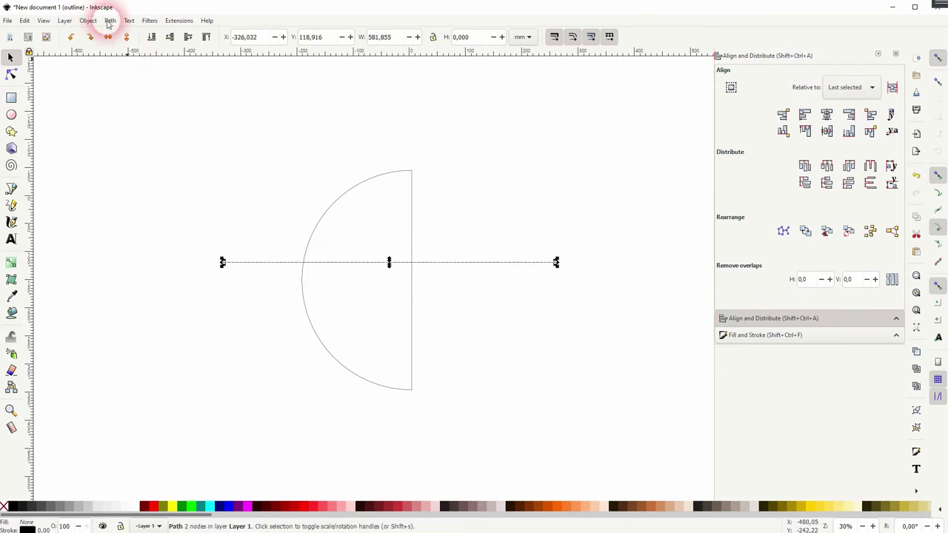
# Centre the half-disc on the line and use Path > Cut Path to make two quarters
pyautogui.click(110, 19)
pyautogui.click(128, 44)
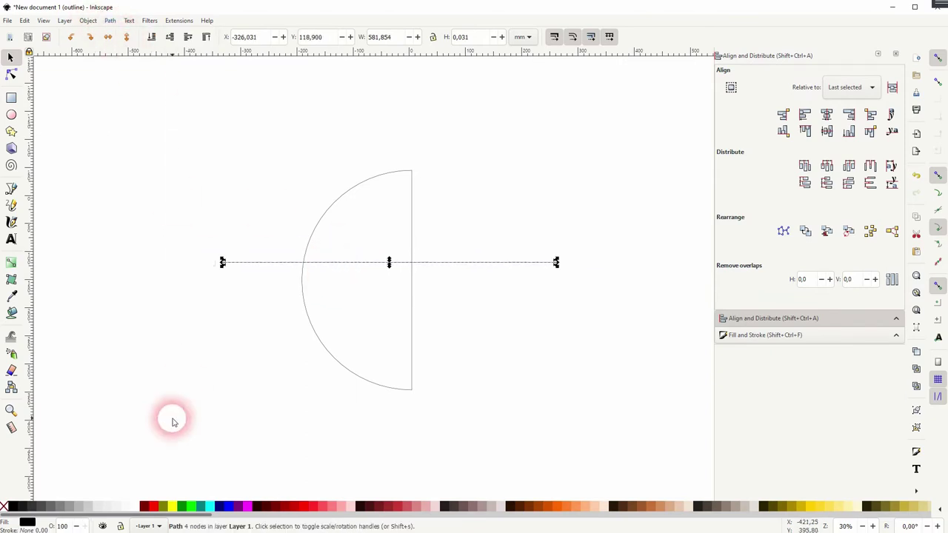
pyautogui.moveTo(150, 442); pyautogui.dragTo(599, 119)
pyautogui.click(826, 114)
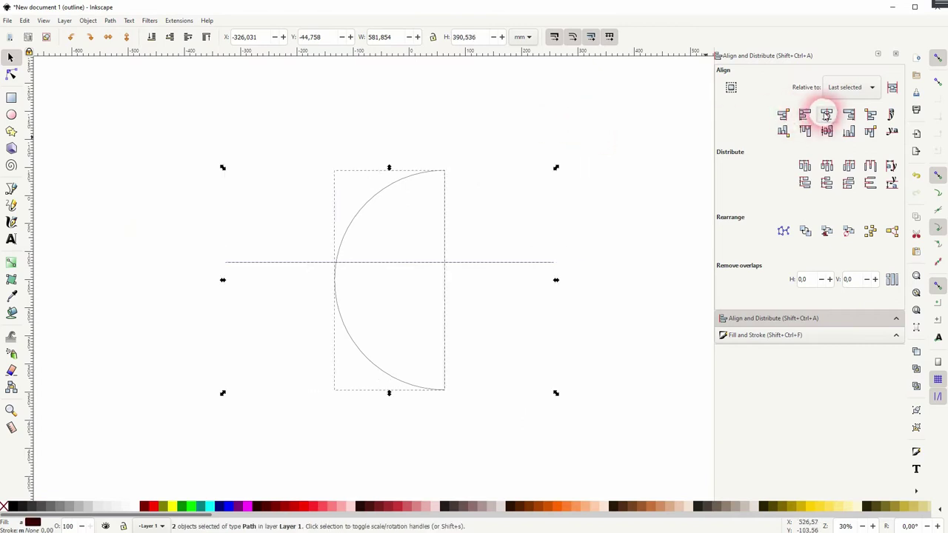
pyautogui.click(826, 131)
pyautogui.click(111, 20)
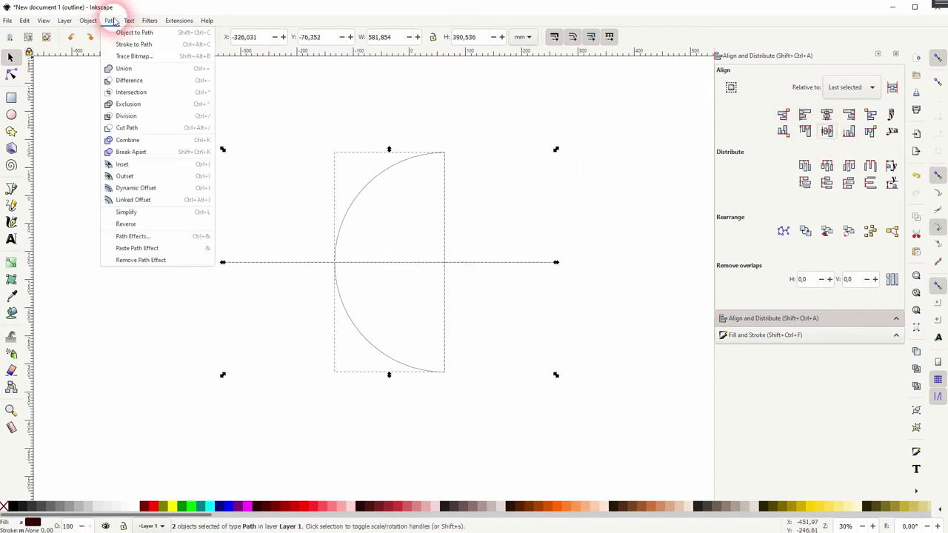
pyautogui.click(140, 130)
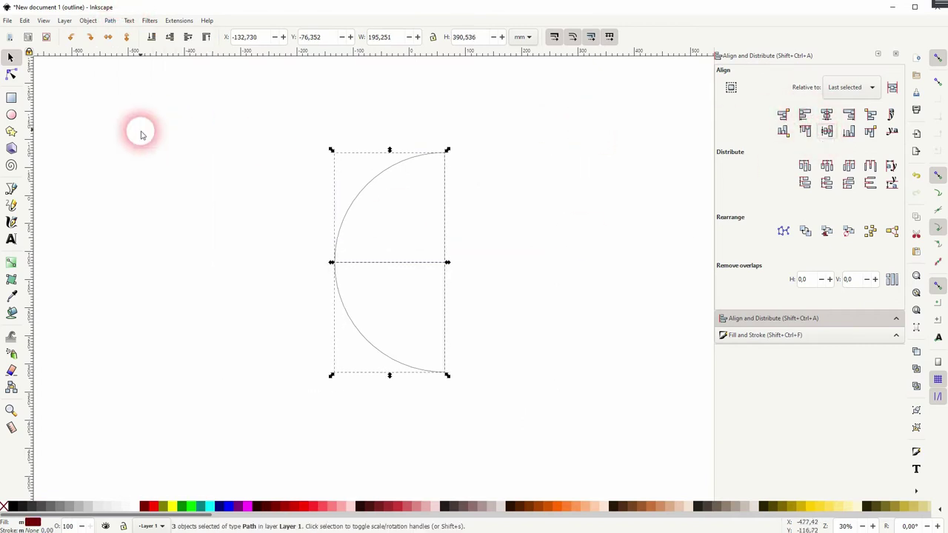
# Nudge the top quarter up, then snap it back onto the lower quarter
pyautogui.click(542, 197)
pyautogui.click(411, 179)
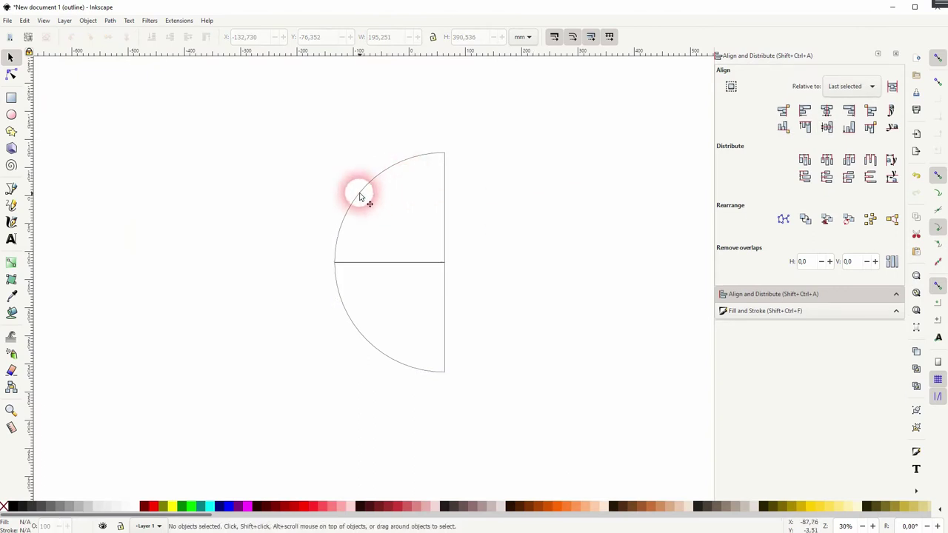
pyautogui.moveTo(363, 194); pyautogui.dragTo(362, 180)
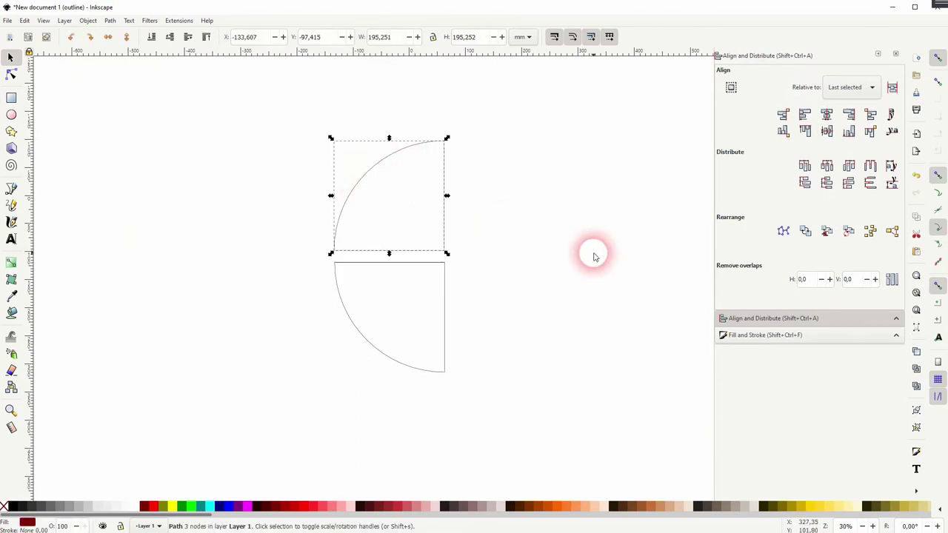
pyautogui.press('ctrl+KP_5')
pyautogui.click(582, 292)
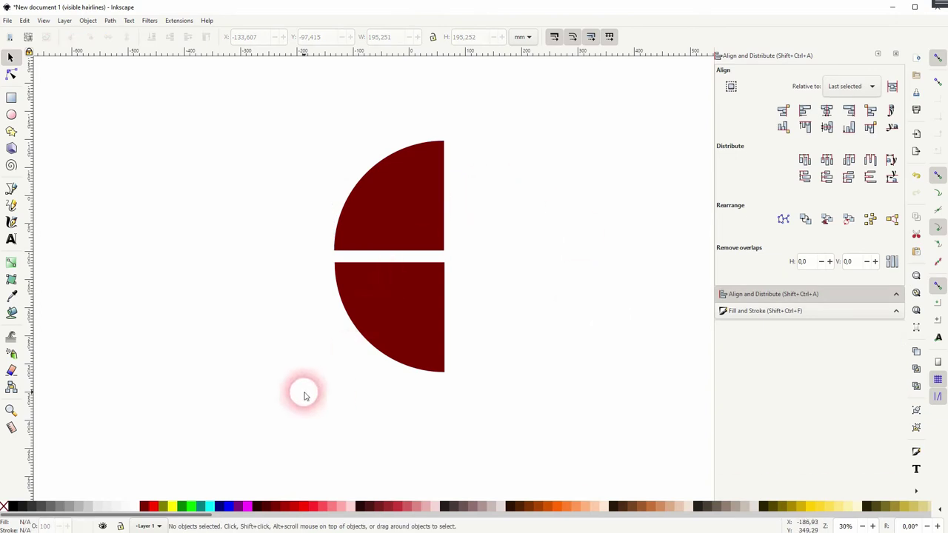
pyautogui.moveTo(405, 212); pyautogui.dragTo(407, 223)
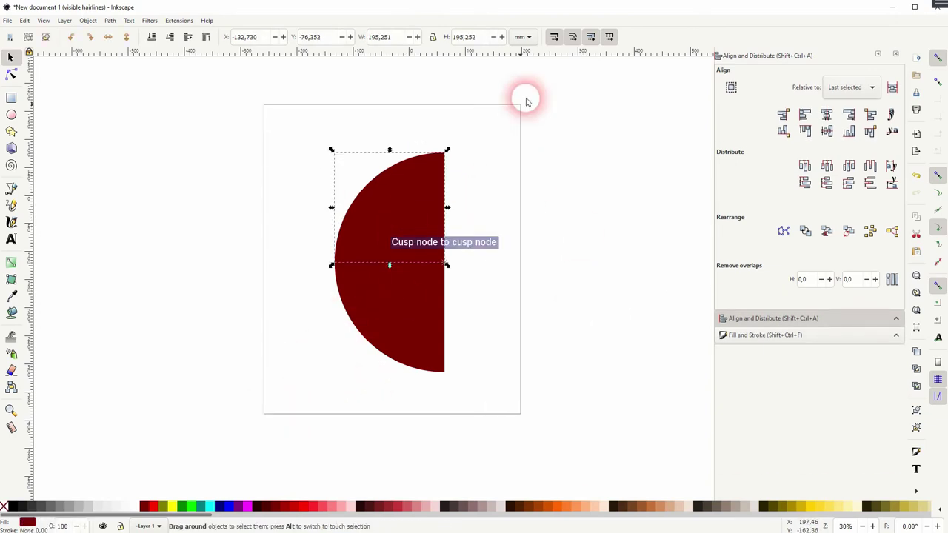
# Duplicate the half-disc, rotate it 180° and fit it against the left half
pyautogui.hotkey('ctrl', 'a')
pyautogui.moveTo(391, 212); pyautogui.dragTo(572, 231)
pyautogui.click(619, 184)
pyautogui.moveTo(618, 148); pyautogui.dragTo(496, 370)
pyautogui.click(555, 293)
pyautogui.moveTo(555, 292); pyautogui.dragTo(510, 239)
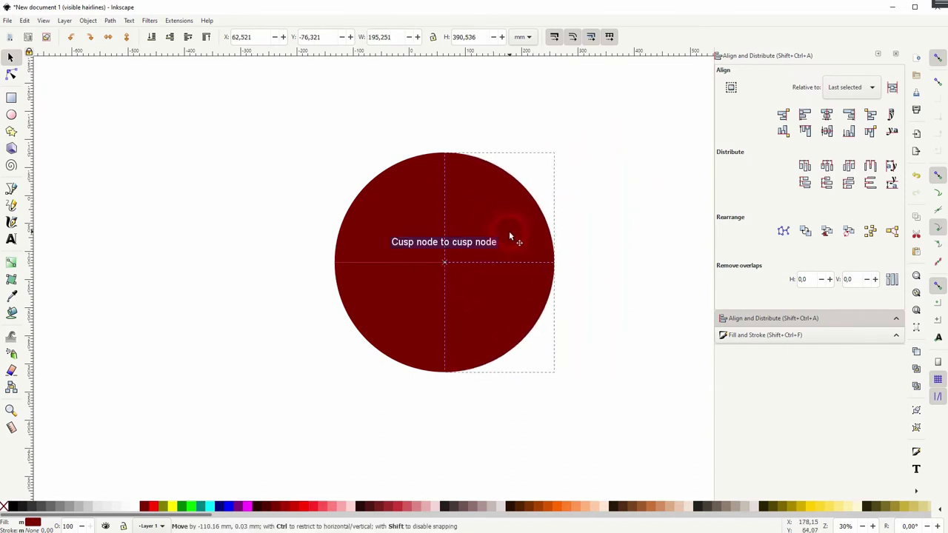
pyautogui.moveTo(567, 239); pyautogui.dragTo(625, 257)
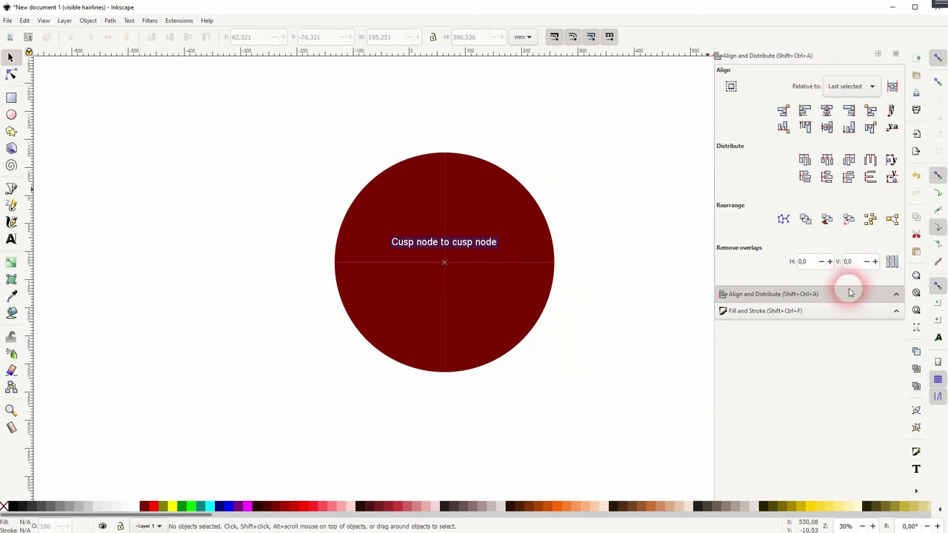
# Fill the top-left quarter magenta and the top-right quarter indigo using the hue ring
pyautogui.click(898, 58)
pyautogui.click(787, 156)
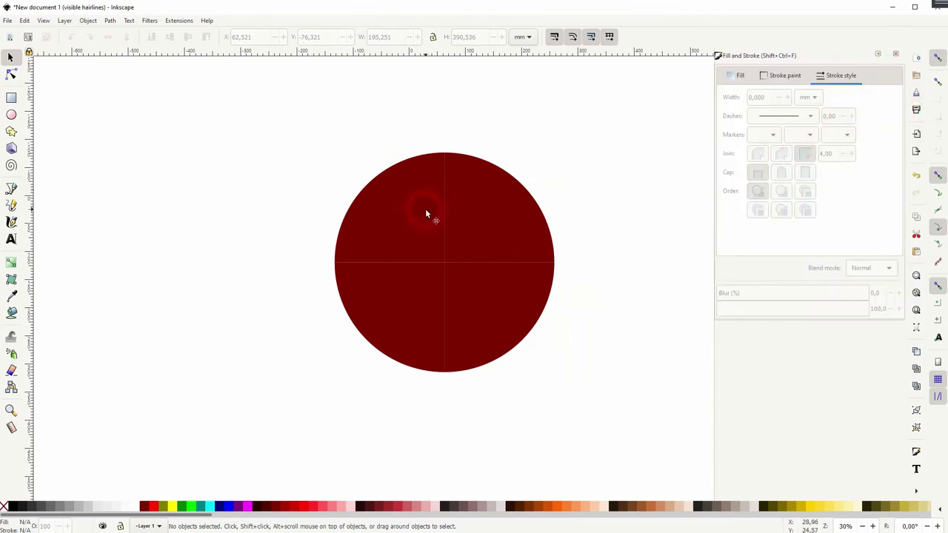
pyautogui.press('Tab')
pyautogui.click(738, 76)
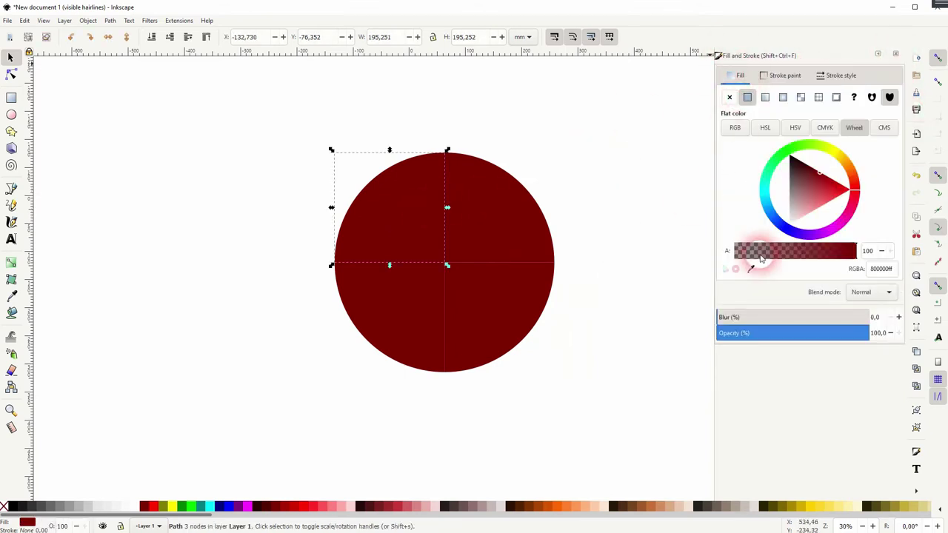
pyautogui.moveTo(860, 193); pyautogui.dragTo(842, 239)
pyautogui.click(485, 247)
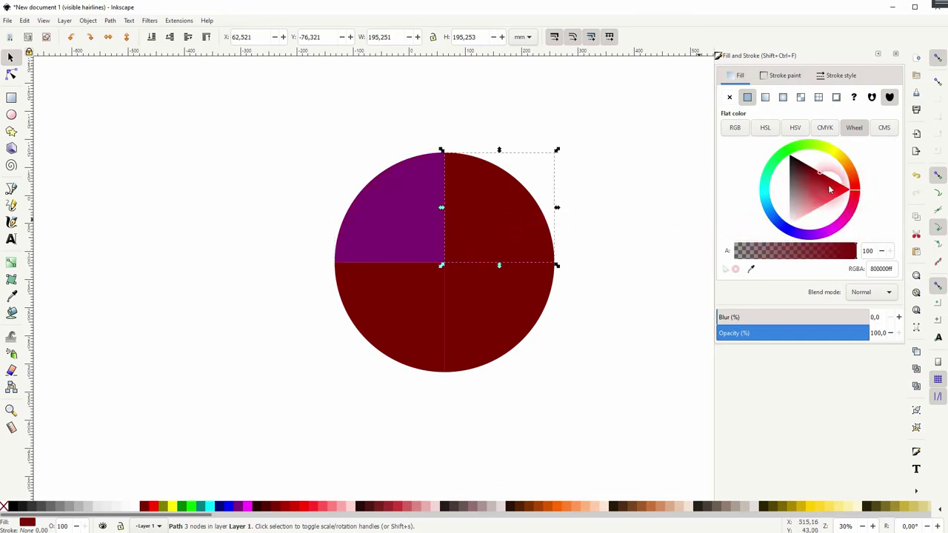
pyautogui.moveTo(854, 196); pyautogui.dragTo(803, 238)
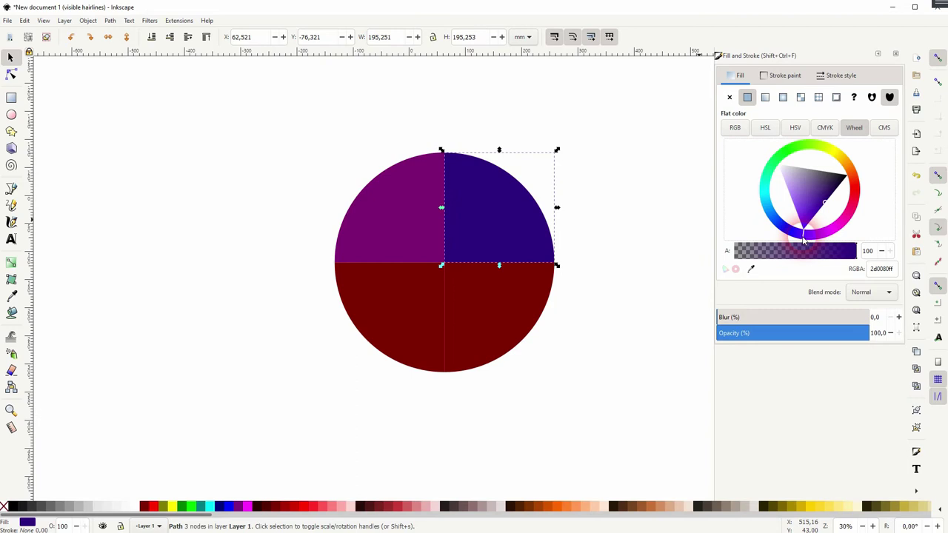
# Make the bottom-right quarter teal and the bottom-left quarter green
pyautogui.click(513, 297)
pyautogui.moveTo(859, 194); pyautogui.dragTo(755, 203)
pyautogui.click(400, 289)
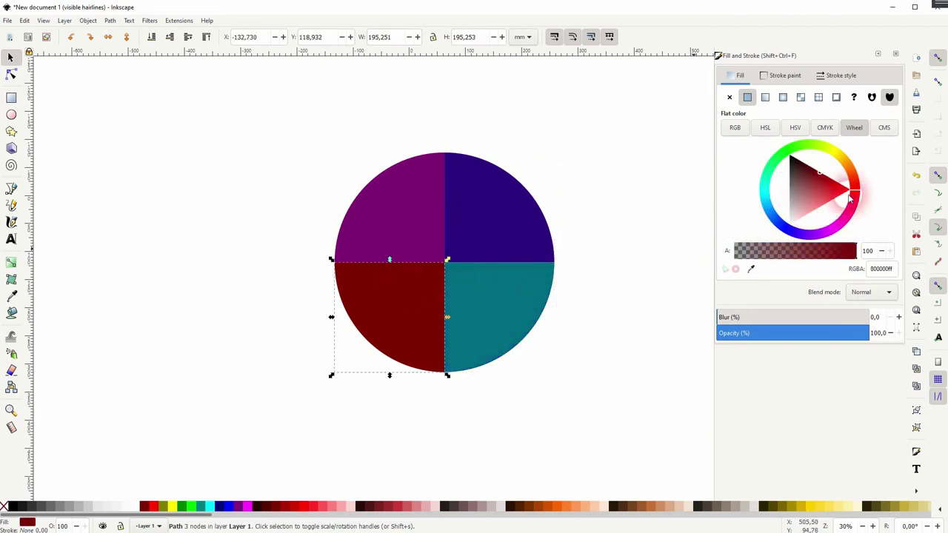
pyautogui.moveTo(850, 197); pyautogui.dragTo(773, 169)
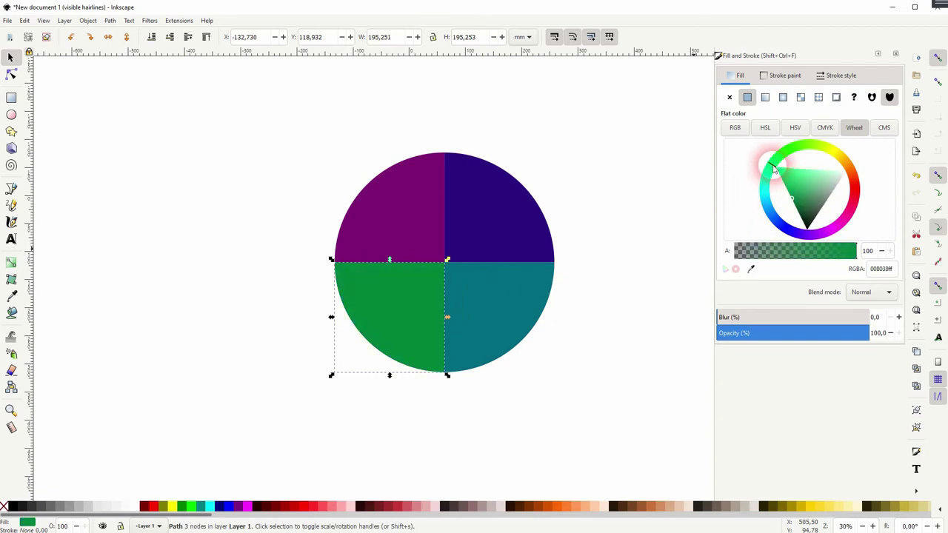
pyautogui.click(596, 307)
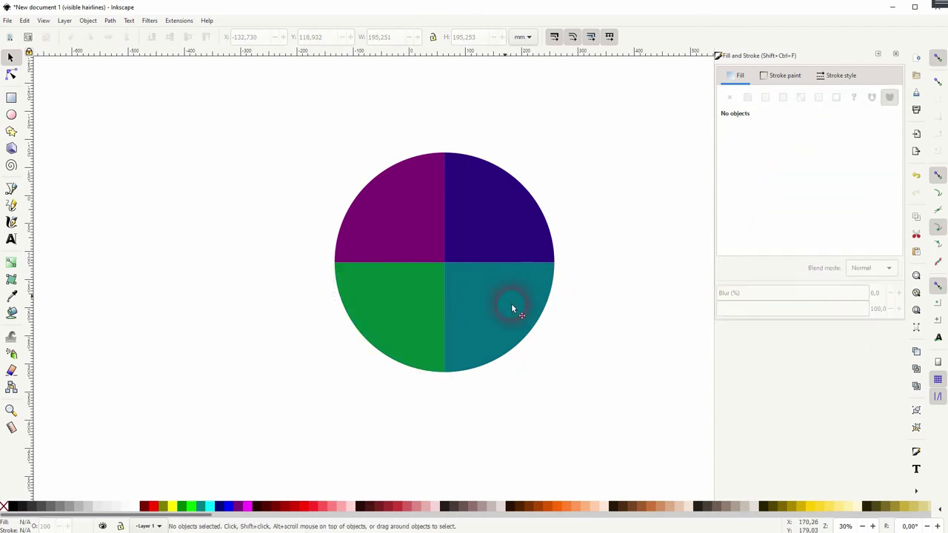
# Pull the teal, green, purple and indigo quarters apart from each other
pyautogui.moveTo(511, 308); pyautogui.dragTo(525, 318)
pyautogui.moveTo(433, 292); pyautogui.dragTo(408, 328)
pyautogui.moveTo(391, 216); pyautogui.dragTo(365, 191)
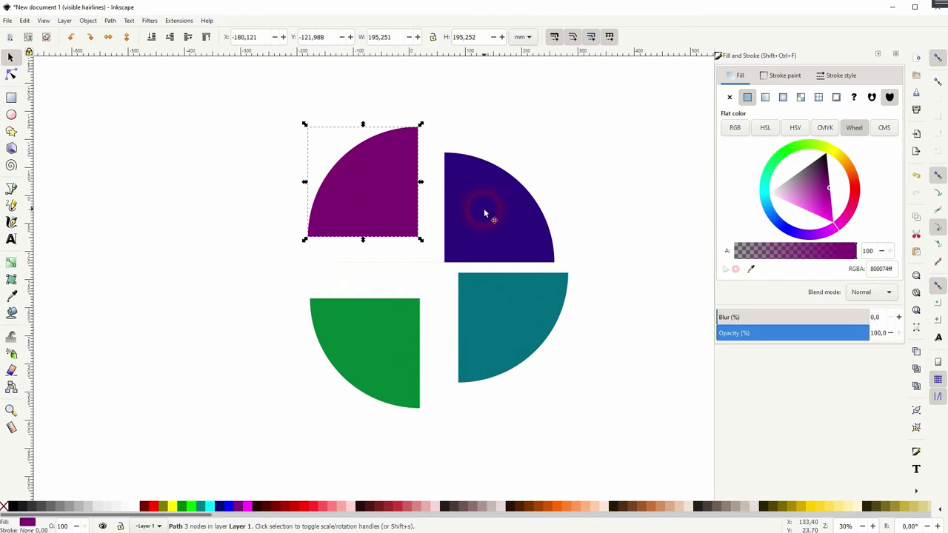
pyautogui.moveTo(485, 213); pyautogui.dragTo(544, 162)
pyautogui.click(642, 299)
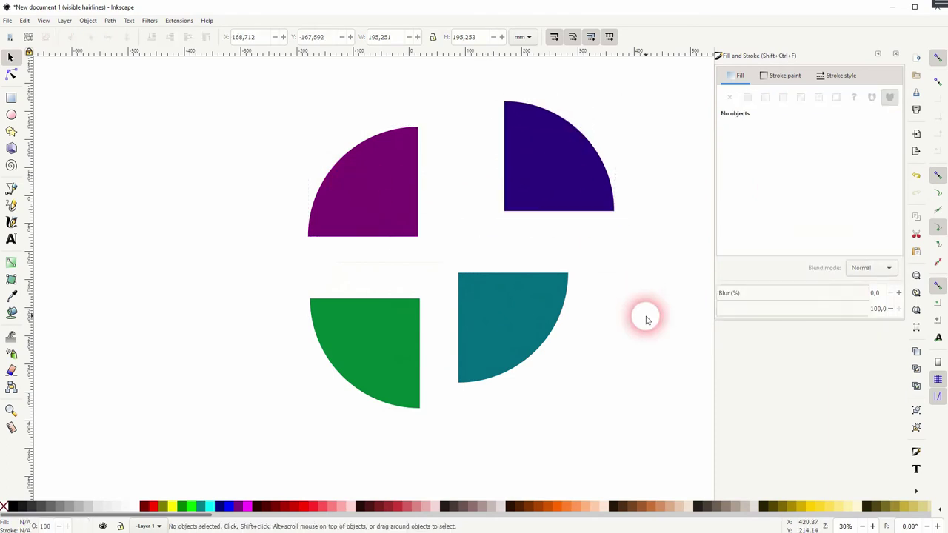
# Move the leftover horizontal hairline out of the way in Outline view
pyautogui.click(415, 264)
pyautogui.click(497, 235)
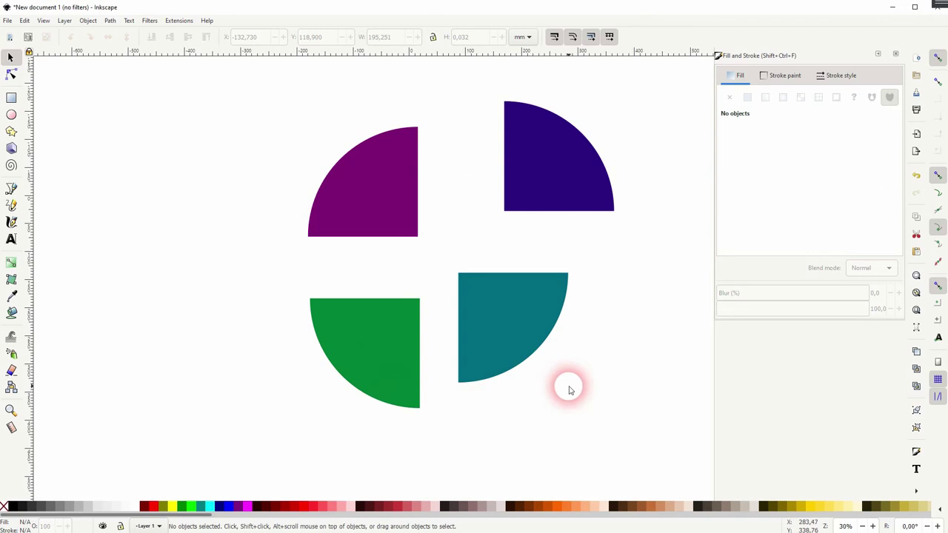
pyautogui.press('ctrl+KP_5')
pyautogui.moveTo(518, 263); pyautogui.dragTo(628, 264)
pyautogui.click(565, 277)
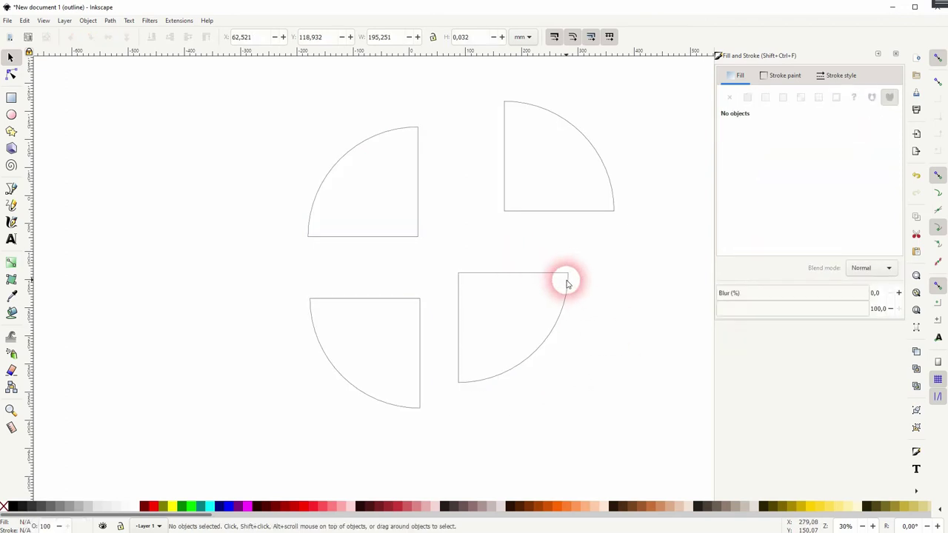
pyautogui.press('ctrl+KP_5')
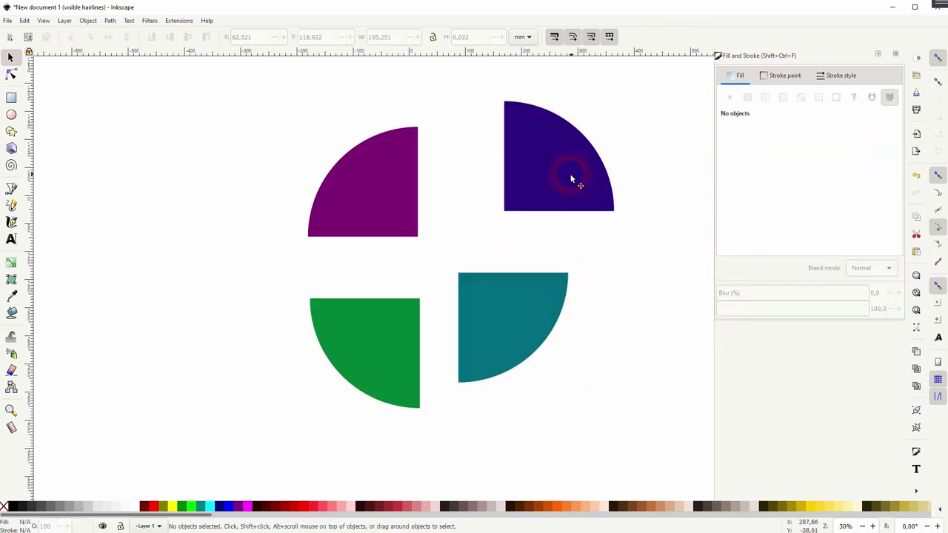
# Join the indigo quarter to the purple quarter and drag the pair
pyautogui.moveTo(571, 178); pyautogui.dragTo(480, 211)
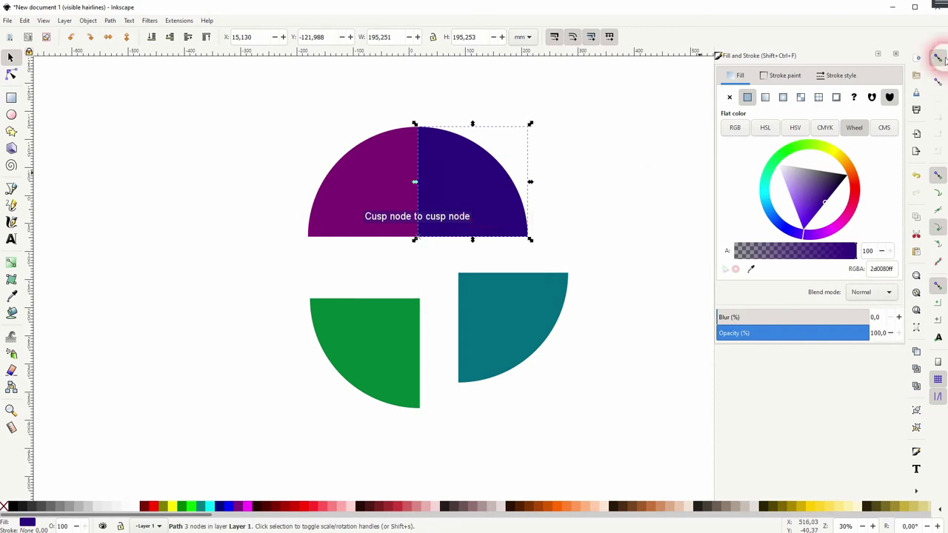
pyautogui.click(627, 230)
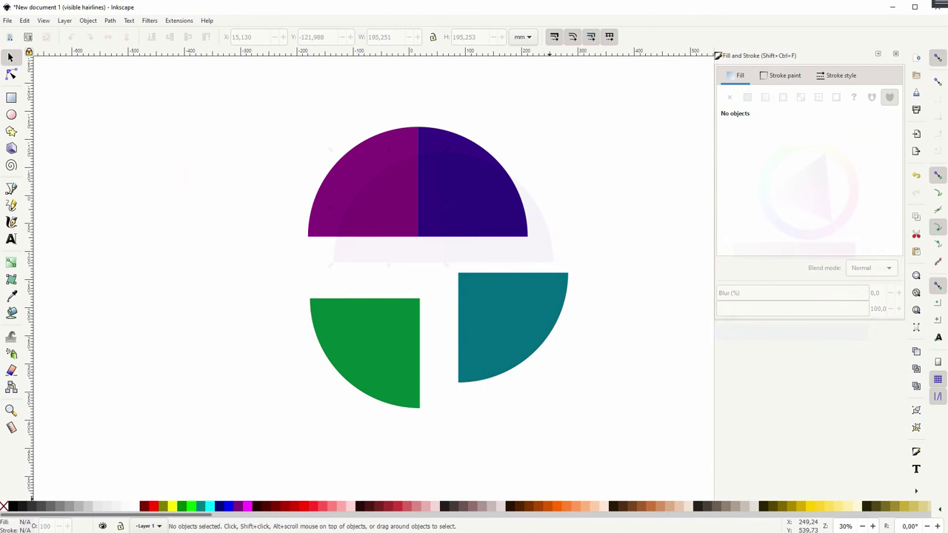
pyautogui.moveTo(386, 193); pyautogui.dragTo(179, 174)
# Draw a dark red circle centred on the purple quarter's corner
pyautogui.click(10, 115)
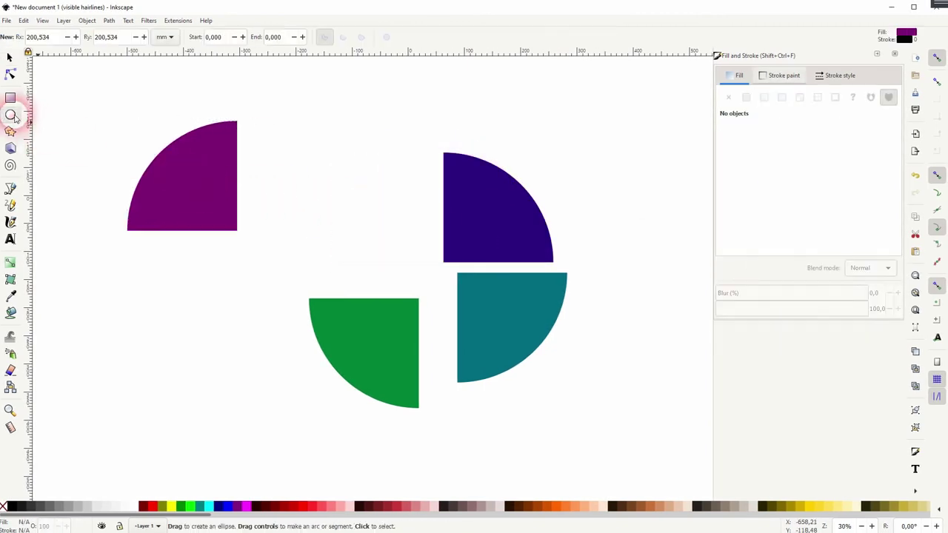
pyautogui.moveTo(241, 232); pyautogui.dragTo(294, 304)
pyautogui.click(143, 506)
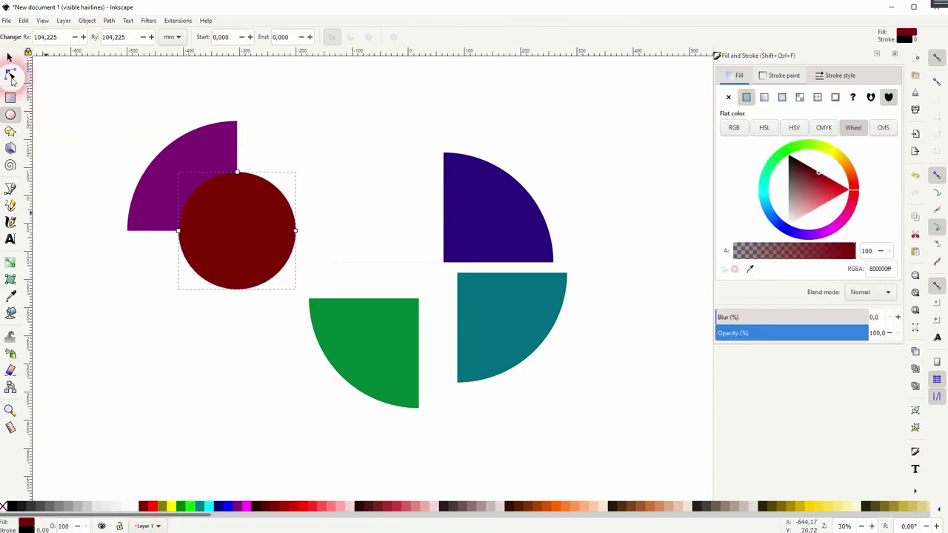
pyautogui.click(12, 60)
# Try Path > Difference on the purple quarter and circle, then undo back to the circle
pyautogui.moveTo(119, 117); pyautogui.dragTo(303, 314)
pyautogui.click(109, 21)
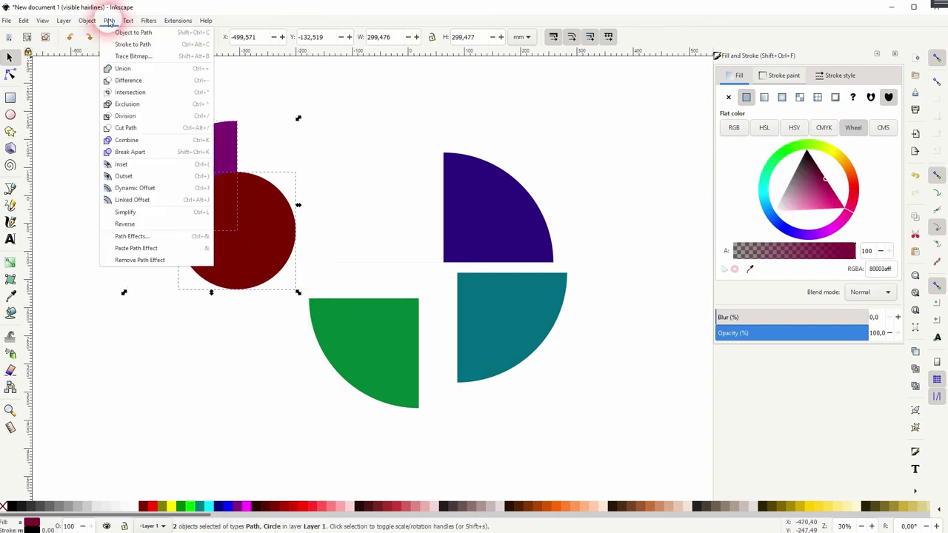
pyautogui.click(140, 80)
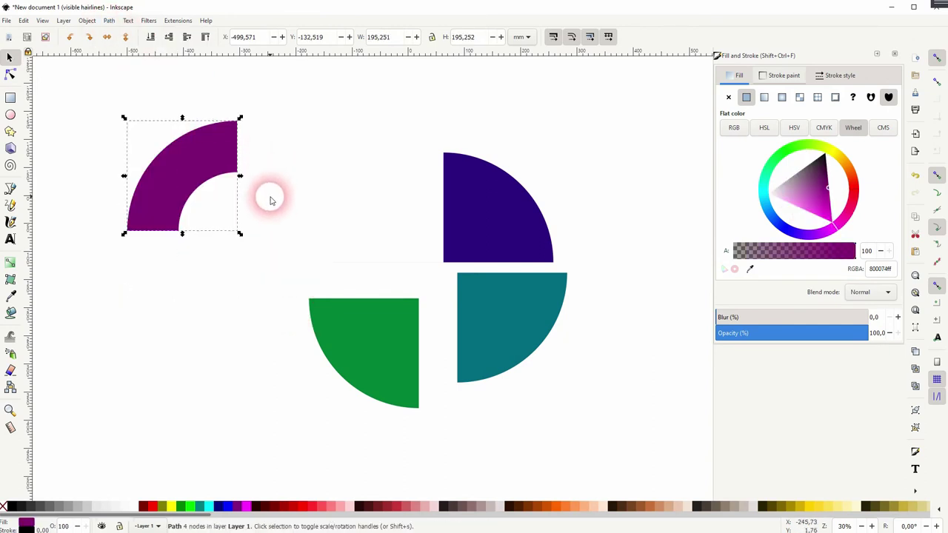
pyautogui.click(356, 183)
pyautogui.moveTo(204, 165); pyautogui.dragTo(271, 167)
pyautogui.hotkey('ctrl', 'z')
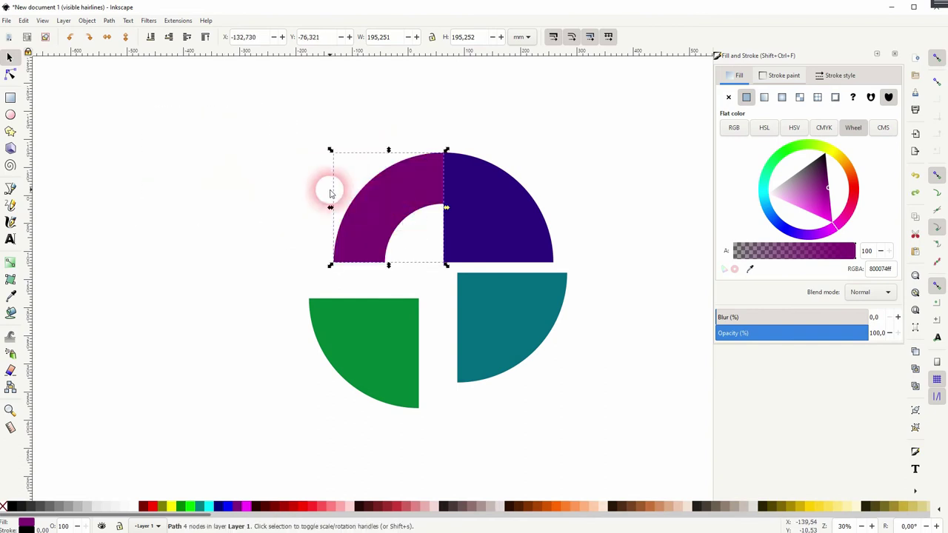
pyautogui.hotkey('ctrl', 'z')
pyautogui.hotkey('ctrl', 'z')
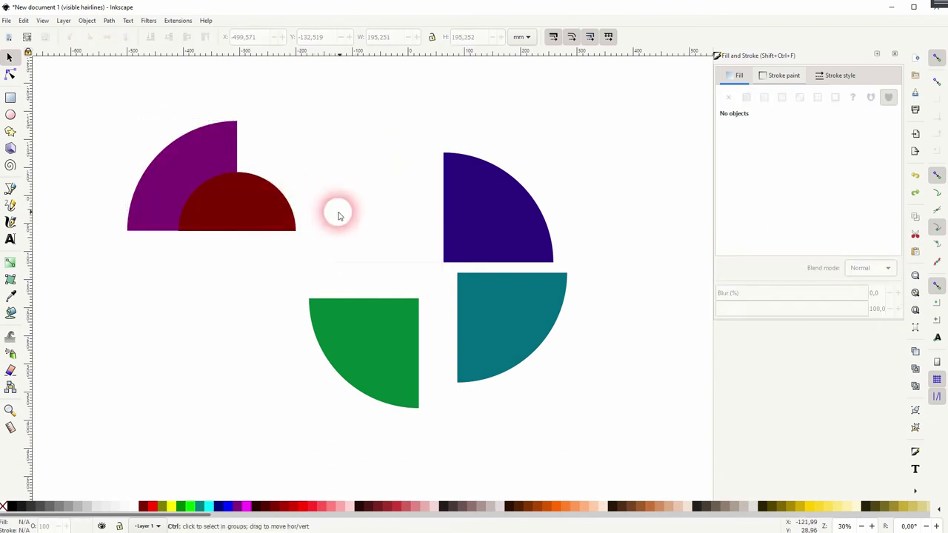
pyautogui.hotkey('ctrl', 'z')
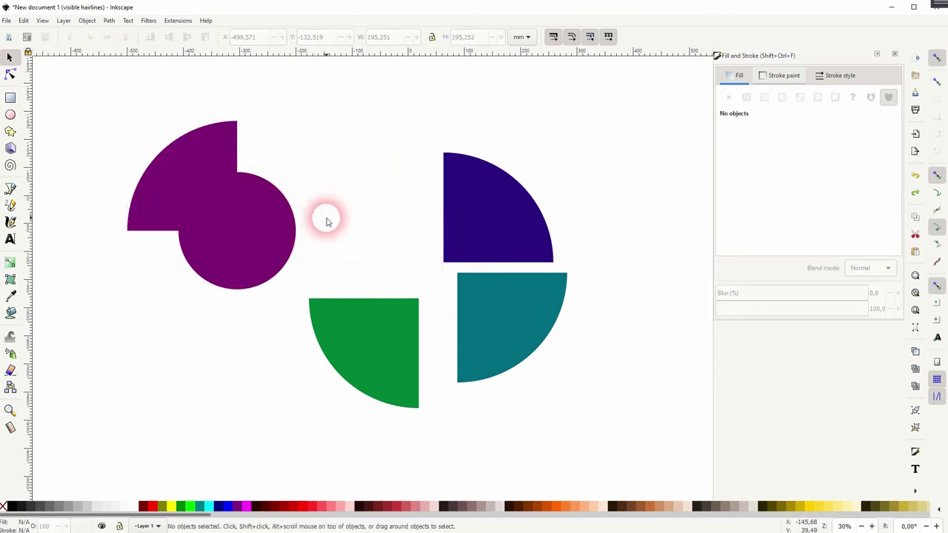
# Recolour the circle maroon and join the indigo quarter to the purple one
pyautogui.click(231, 241)
pyautogui.click(143, 506)
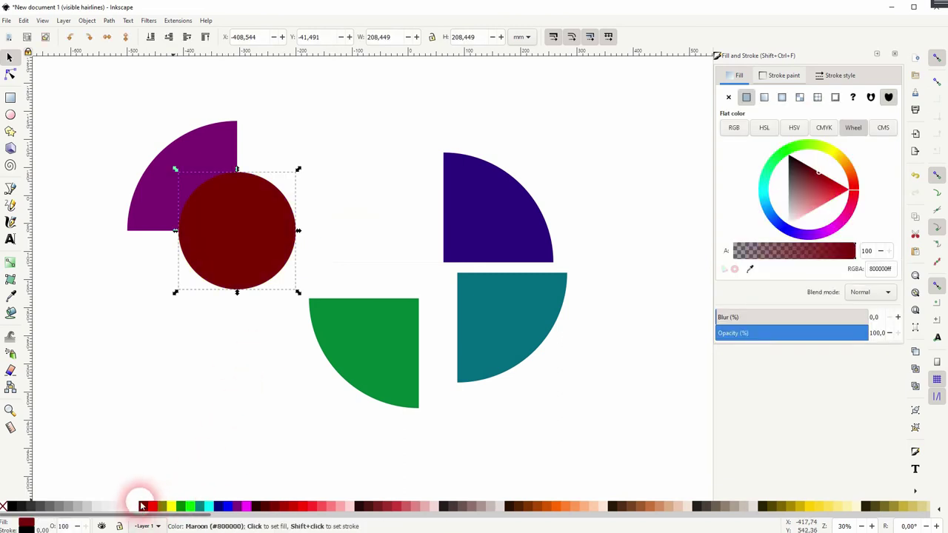
pyautogui.press('Escape')
pyautogui.moveTo(464, 229); pyautogui.dragTo(279, 184)
# Fit the green quarter at lower left and teal at lower right of the disc
pyautogui.click(222, 262)
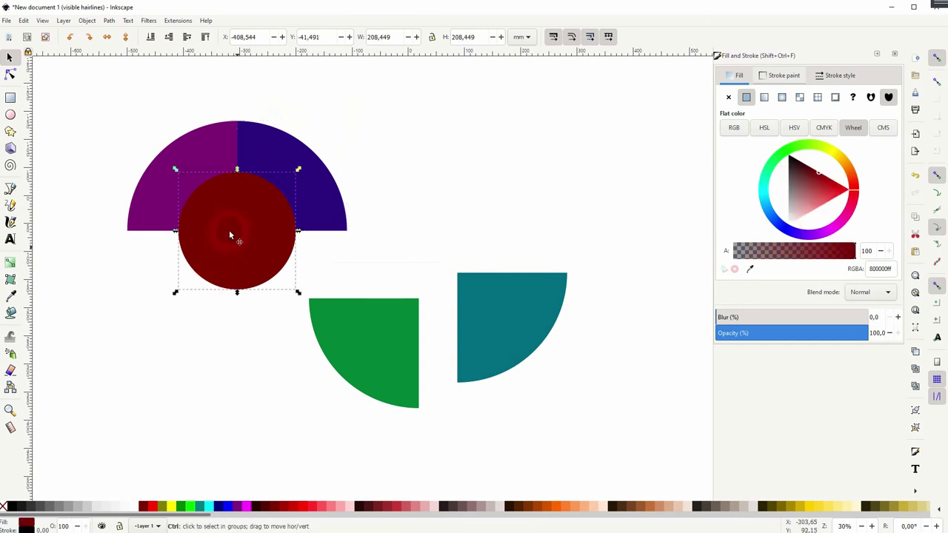
pyautogui.moveTo(229, 236); pyautogui.dragTo(226, 375)
pyautogui.hotkey('ctrl', 'z')
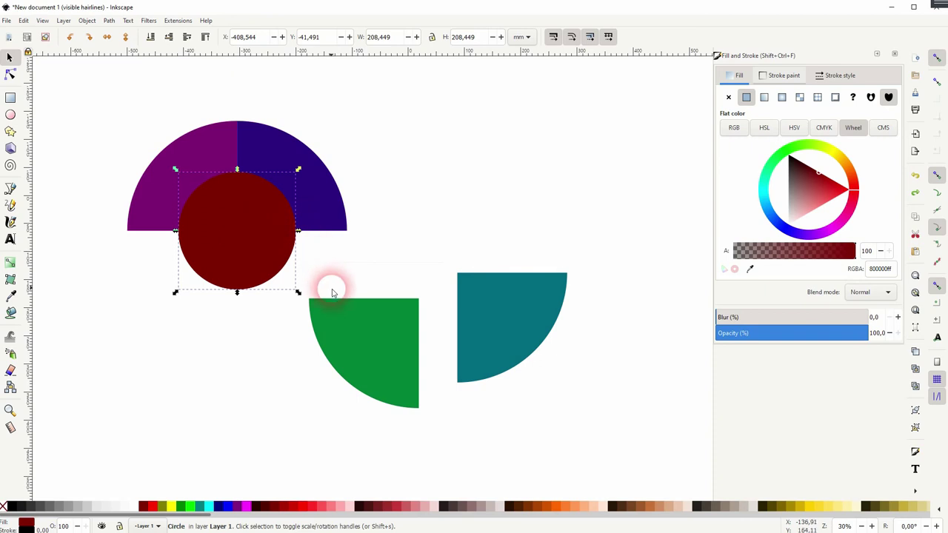
pyautogui.moveTo(384, 362); pyautogui.dragTo(198, 267)
pyautogui.click(271, 217)
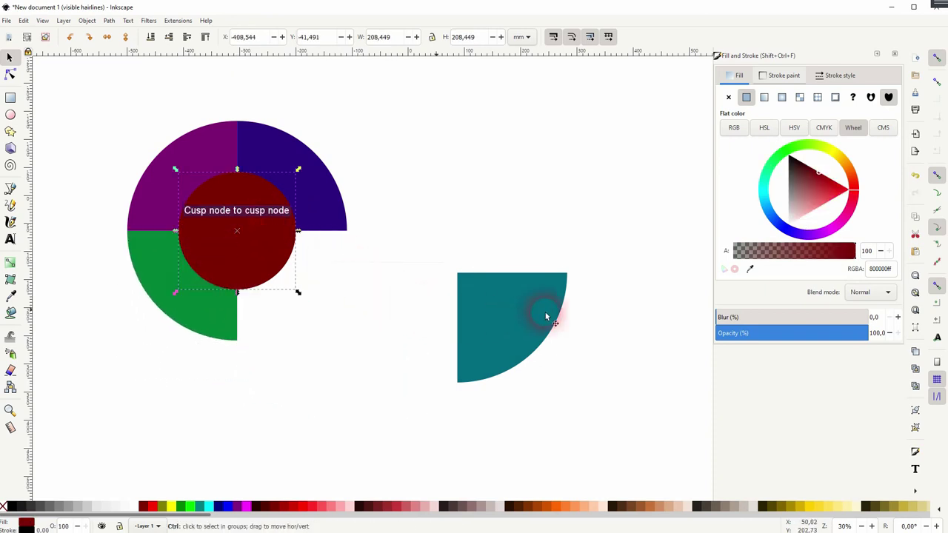
pyautogui.moveTo(502, 312); pyautogui.dragTo(283, 265)
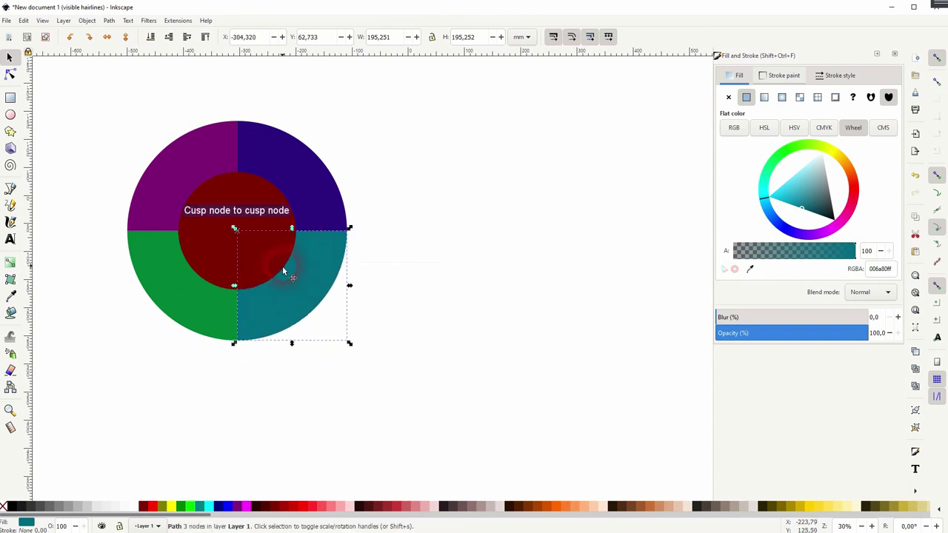
pyautogui.click(278, 250)
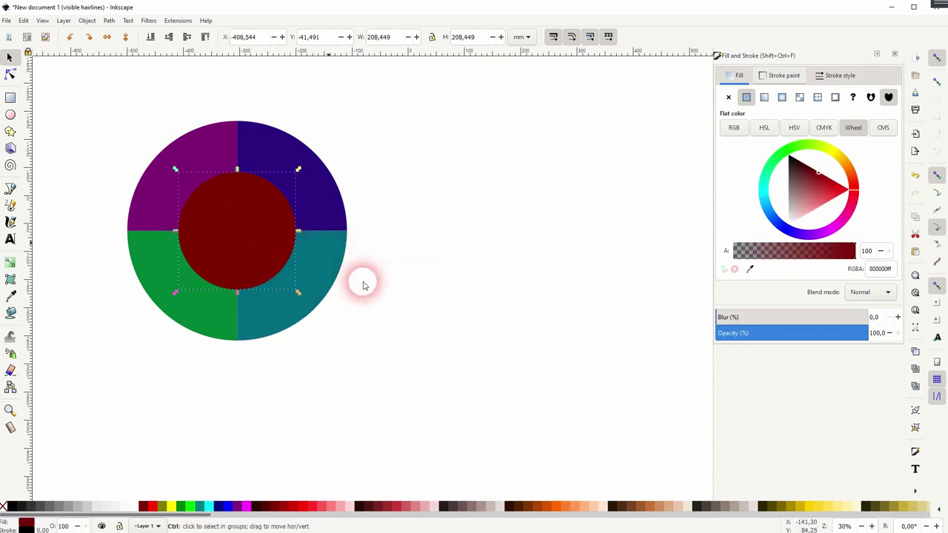
pyautogui.click(408, 297)
# Cut the red circle out of the teal quarter with Path > Difference and move the teal arc right
pyautogui.click(273, 280)
pyautogui.keyDown('shift'); pyautogui.click(280, 325); pyautogui.keyUp('shift')
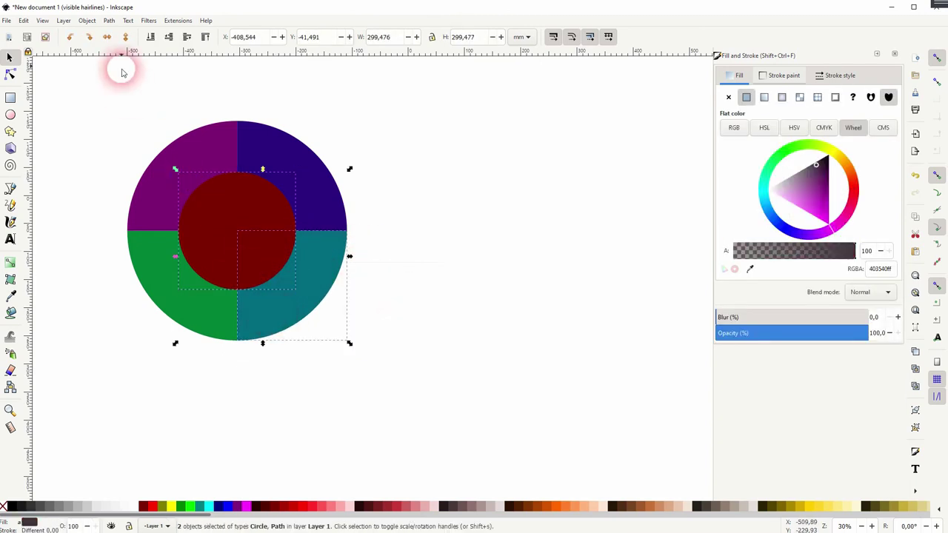
pyautogui.click(108, 20)
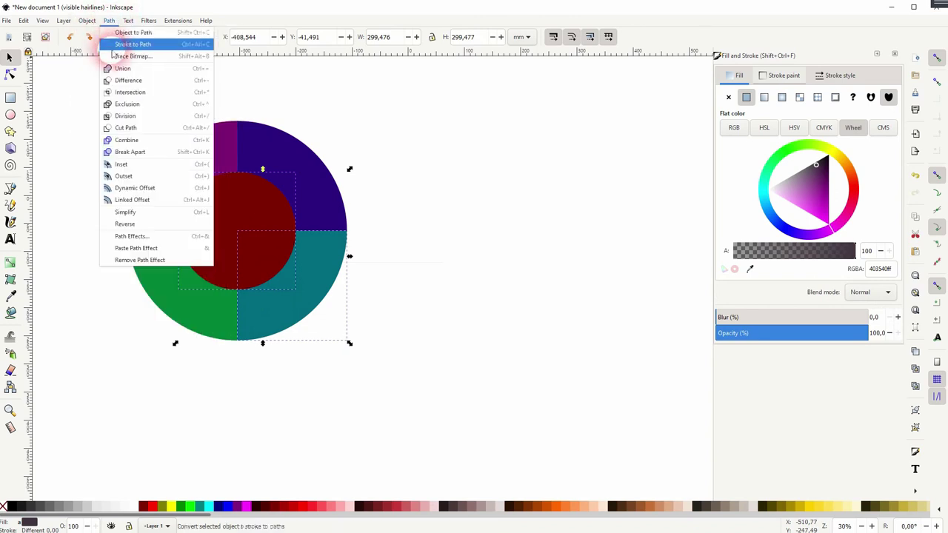
pyautogui.click(128, 80)
pyautogui.click(415, 301)
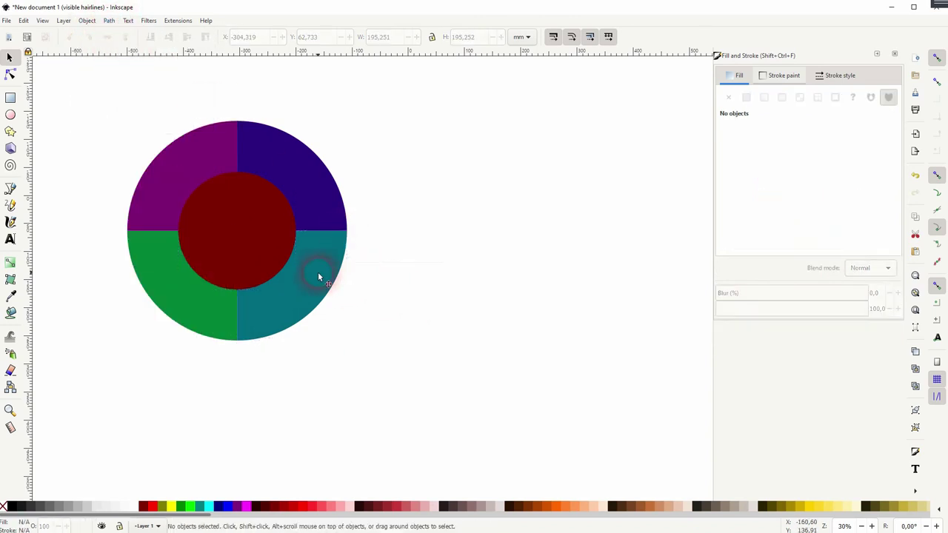
pyautogui.moveTo(317, 274); pyautogui.dragTo(588, 303)
# Cut the circle out of the green quarter and place the green arc beside the teal arc
pyautogui.click(247, 232)
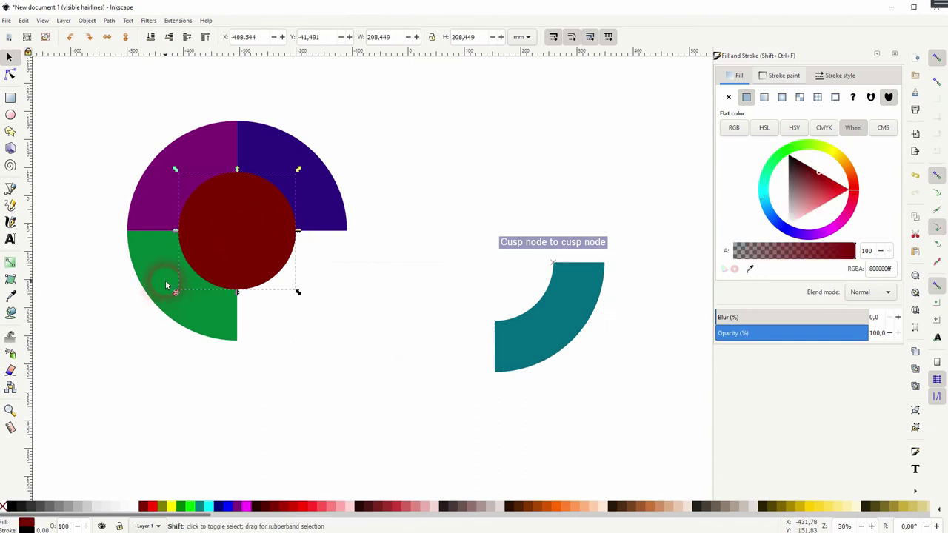
pyautogui.keyDown('shift'); pyautogui.click(169, 286); pyautogui.keyUp('shift')
pyautogui.click(111, 21)
pyautogui.click(139, 78)
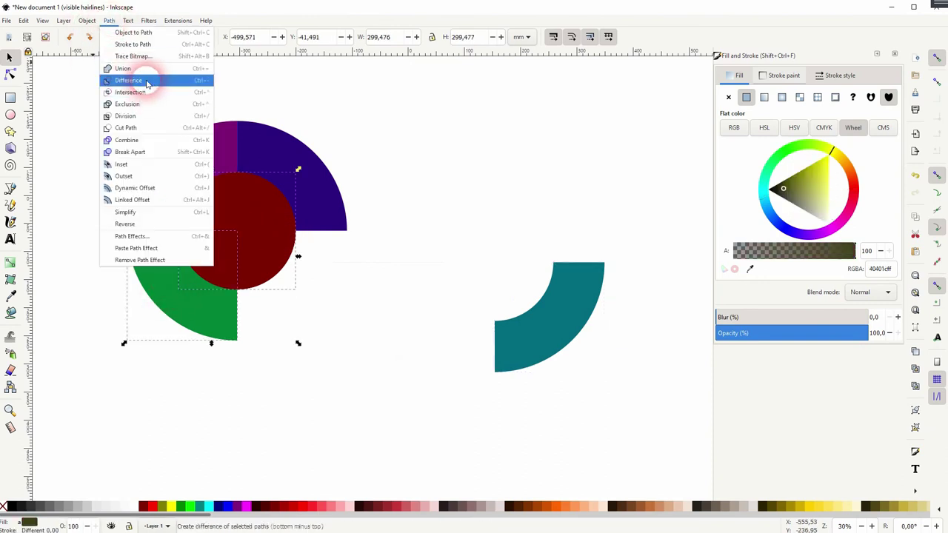
pyautogui.click(430, 314)
pyautogui.moveTo(180, 281); pyautogui.dragTo(432, 321)
# Cut the circle out of the purple quarter and fit it onto the ring's upper left
pyautogui.click(212, 214)
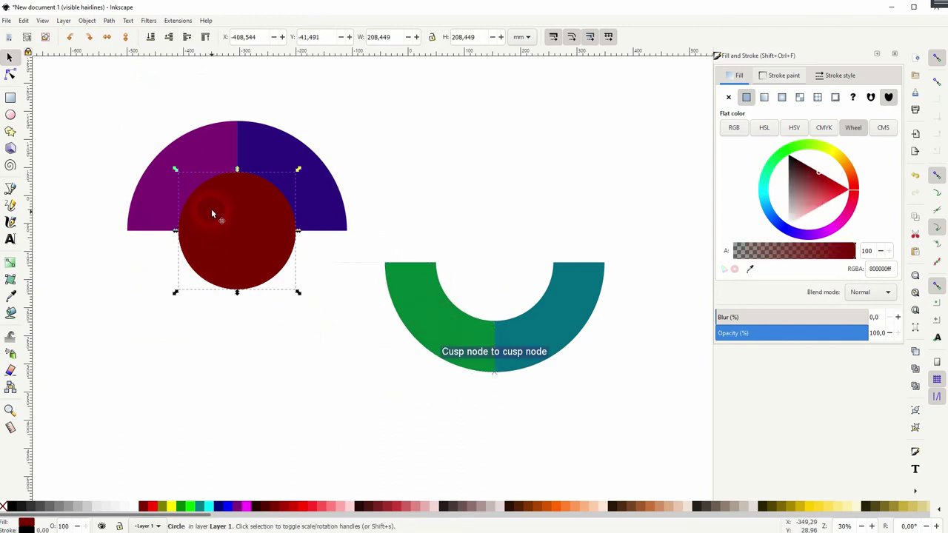
pyautogui.keyDown('shift'); pyautogui.click(180, 157); pyautogui.keyUp('shift')
pyautogui.click(109, 20)
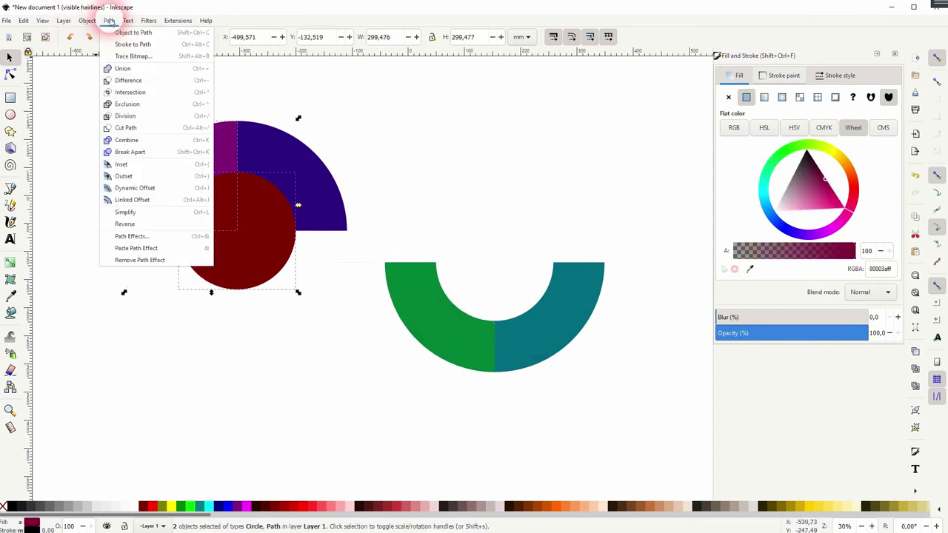
pyautogui.click(144, 83)
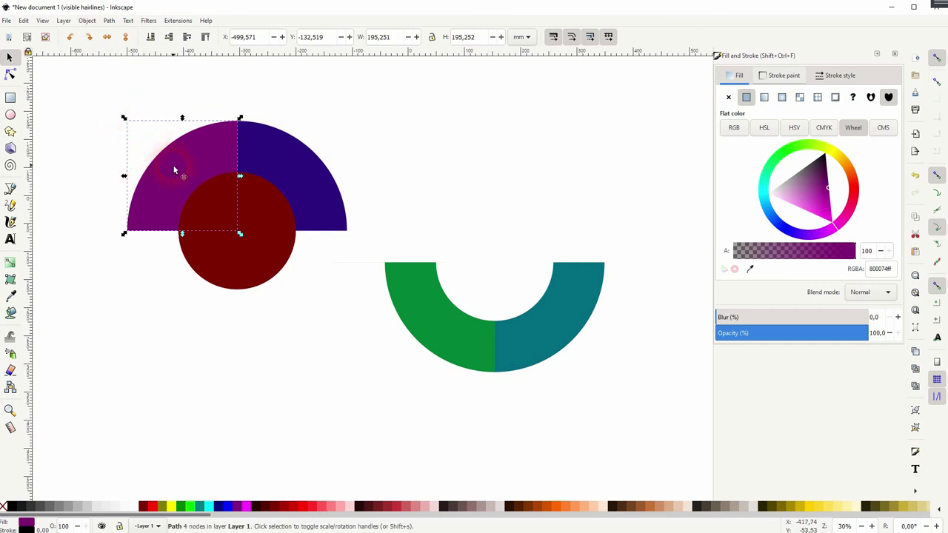
pyautogui.moveTo(173, 170); pyautogui.dragTo(432, 201)
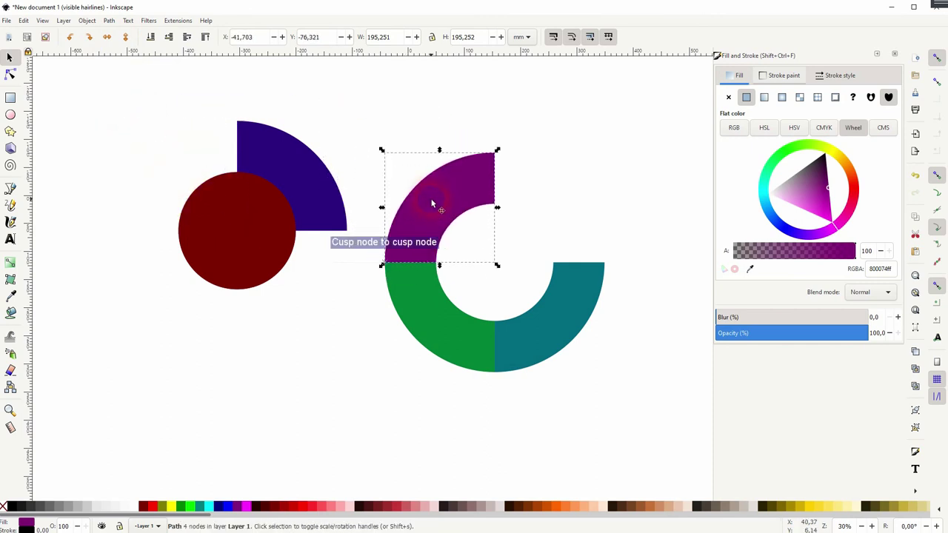
# Cut the circle out of the indigo quarter and fit it onto the ring's upper right
pyautogui.click(291, 171)
pyautogui.keyDown('shift'); pyautogui.click(222, 238); pyautogui.keyUp('shift')
pyautogui.click(109, 20)
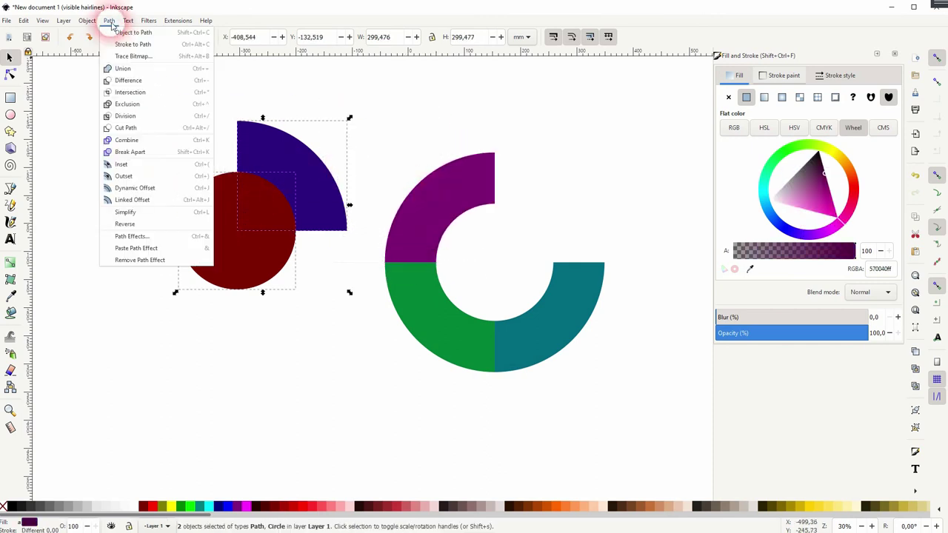
pyautogui.click(161, 83)
pyautogui.moveTo(328, 186); pyautogui.dragTo(583, 218)
# Delete the leftover red circle
pyautogui.click(339, 399)
pyautogui.click(222, 239)
pyautogui.press('Delete')
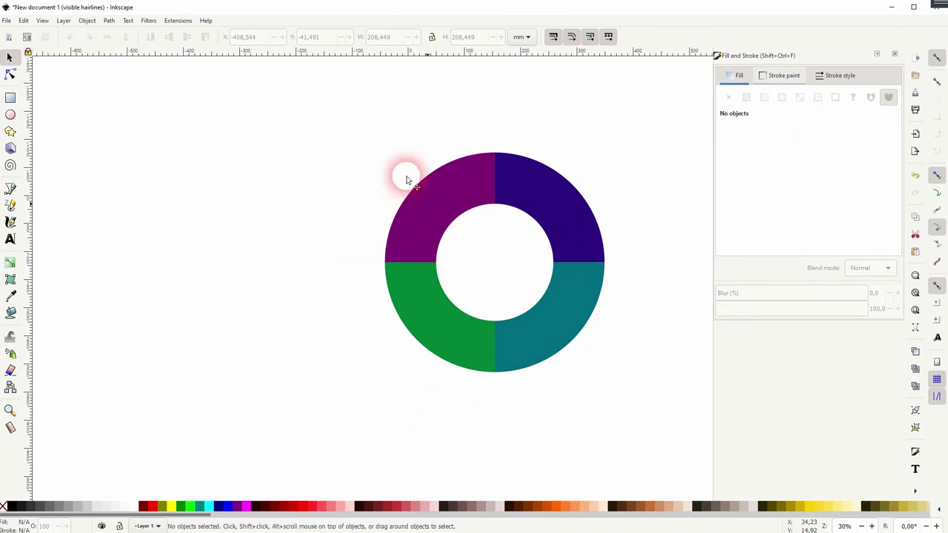
# Pull the purple arc up-left and the indigo arc up-right, slightly apart
pyautogui.moveTo(405, 176); pyautogui.dragTo(384, 151)
pyautogui.click(365, 264)
pyautogui.click(465, 311)
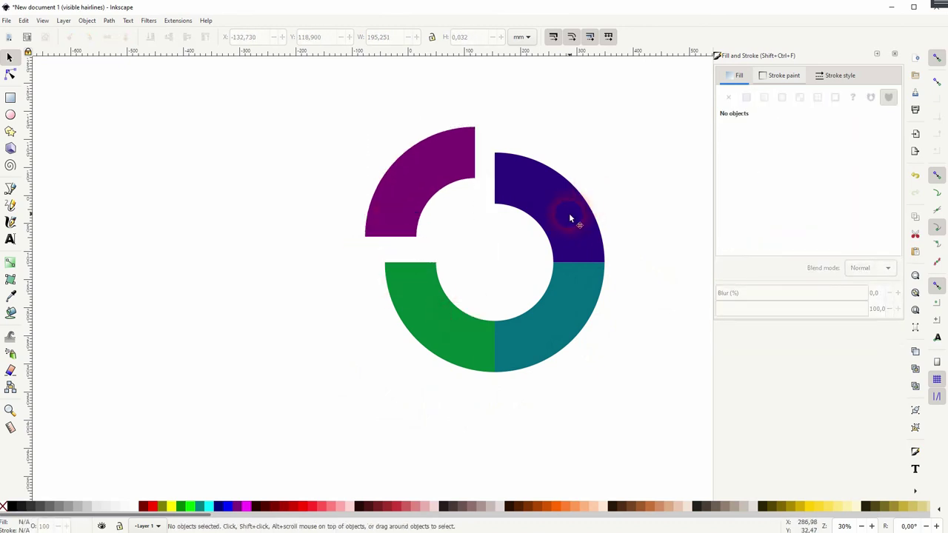
pyautogui.moveTo(567, 214); pyautogui.dragTo(601, 198)
pyautogui.click(639, 317)
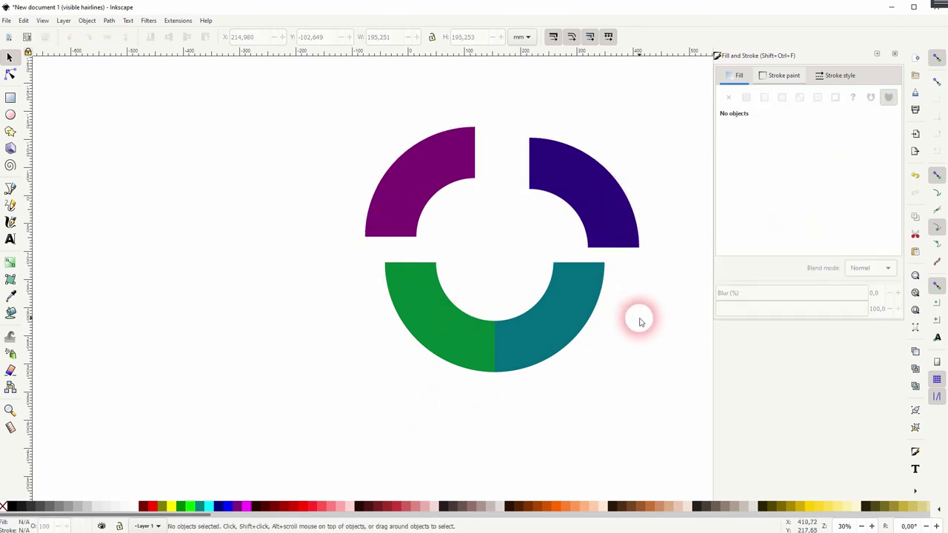